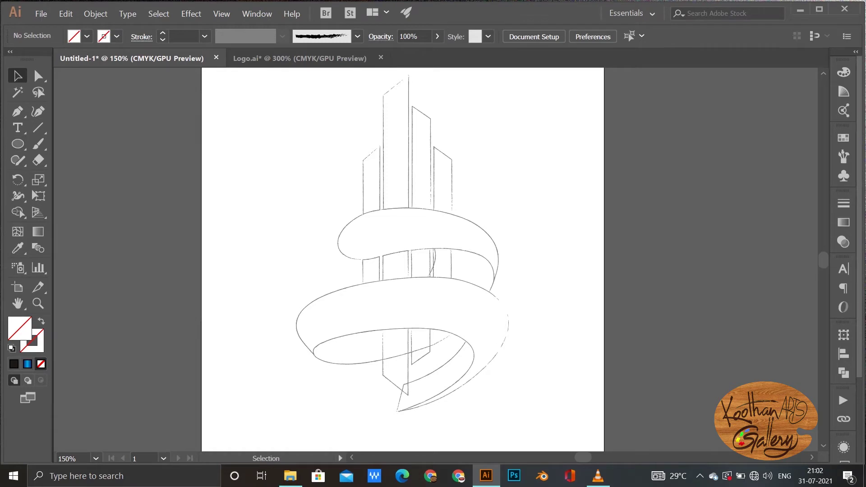
Give the new ellipse a 1 pt black stroke
{"action": "key", "text": "ctrl+z"}
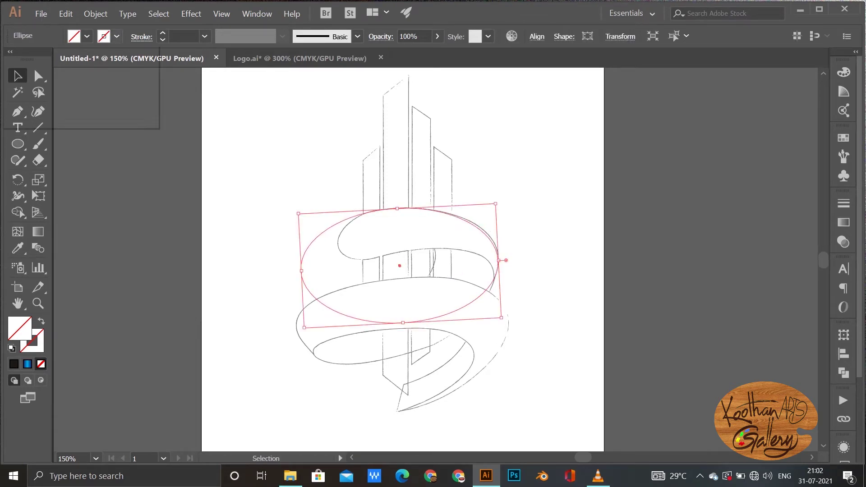
{"action": "left_click", "coordinate": [116, 37]}
{"action": "left_click", "coordinate": [34, 74]}
{"action": "key", "text": "Escape"}
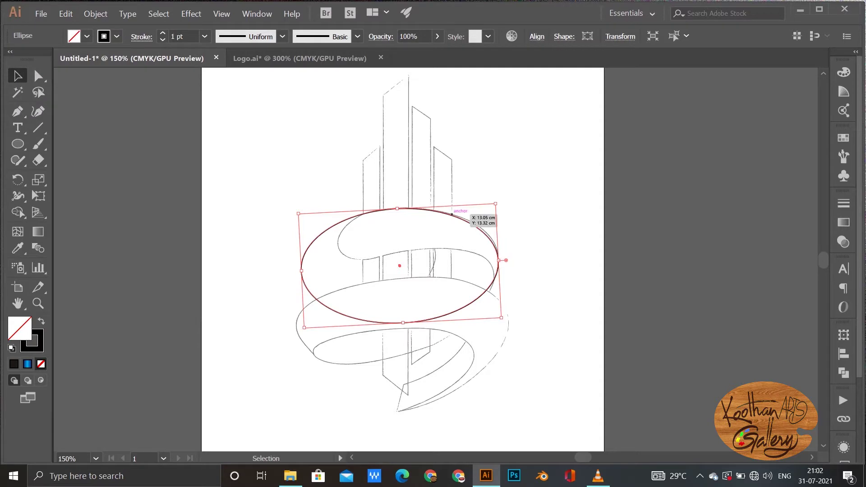
Tilt the ellipse and place a rotated copy slightly lower on the ribbon
{"action": "key", "text": "r"}
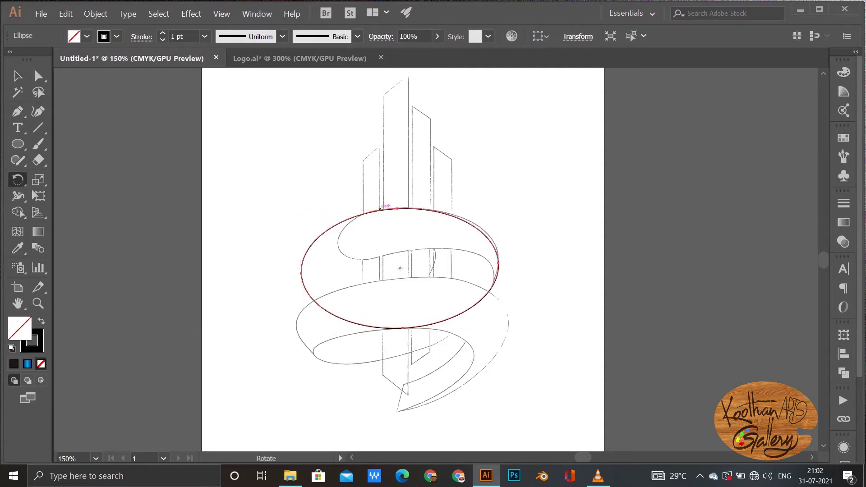
{"action": "left_click_drag", "start_coordinate": [498, 276], "coordinate": [499, 278]}
{"action": "key", "text": "v"}
{"action": "mouse_move", "coordinate": [412, 327]}
{"action": "left_mouse_down"}
{"action": "mouse_move", "coordinate": [417, 355]}
{"action": "mouse_move", "coordinate": [412, 330]}
{"action": "left_mouse_up"}
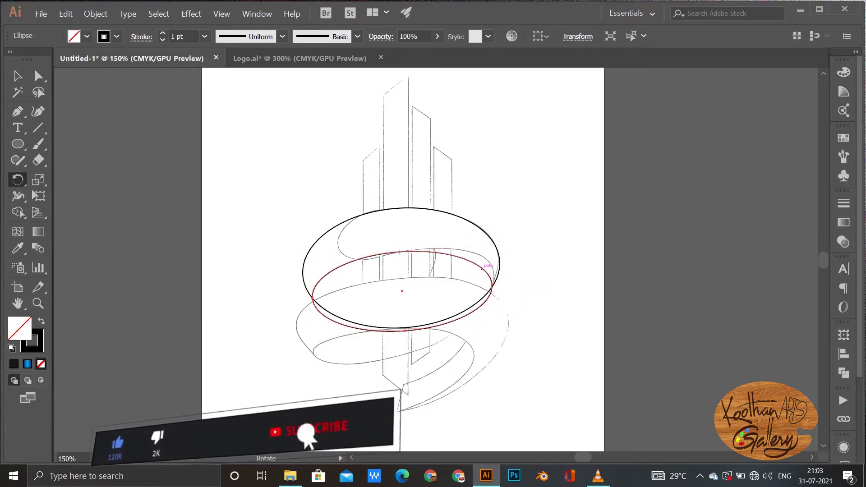
{"action": "key", "text": "r"}
Subtract the lower ellipse from the upper one with Pathfinder Minus Front
{"action": "key", "text": "ctrl+shift+F9"}
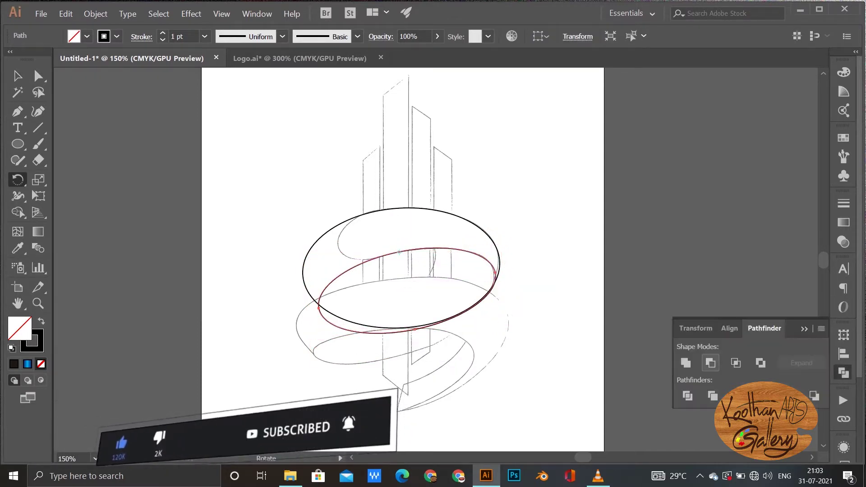
{"action": "key", "text": "v"}
{"action": "key", "text": "ctrl+a"}
{"action": "left_click", "coordinate": [710, 362]}
{"action": "key", "text": "ctrl+shift+a"}
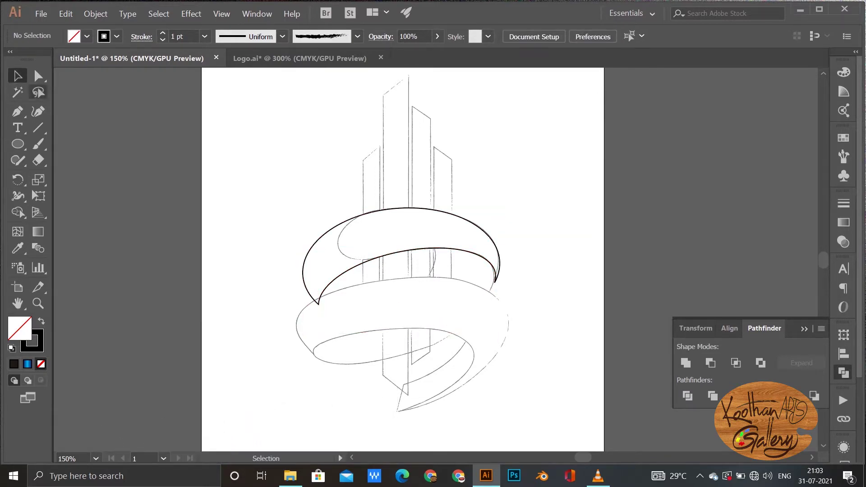
{"action": "key", "text": "p"}
{"action": "key", "text": "p"}
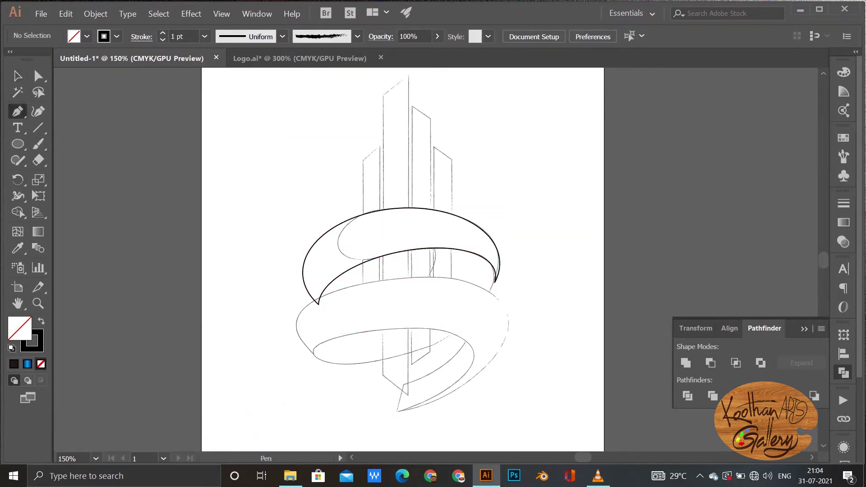
Trim off the band's left end along a pen cut line using Shape Builder
{"action": "left_click", "coordinate": [362, 205]}
{"action": "left_click", "coordinate": [385, 265]}
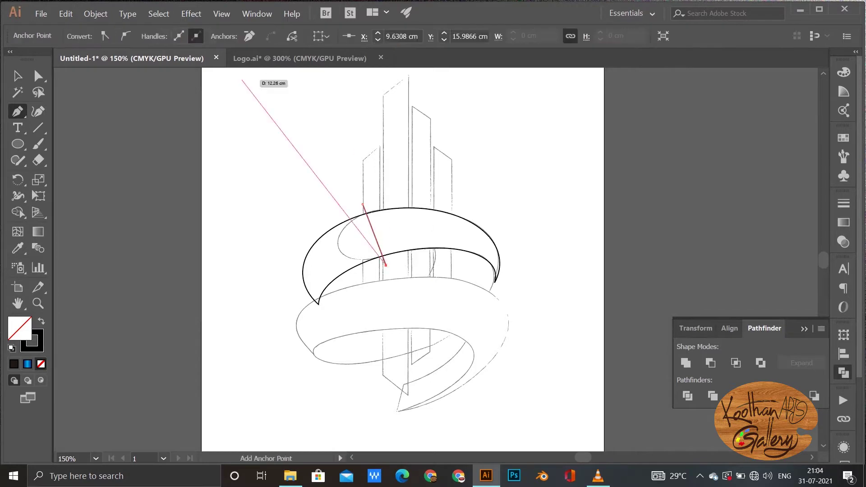
{"action": "key", "text": "v"}
{"action": "key", "text": "ctrl+a"}
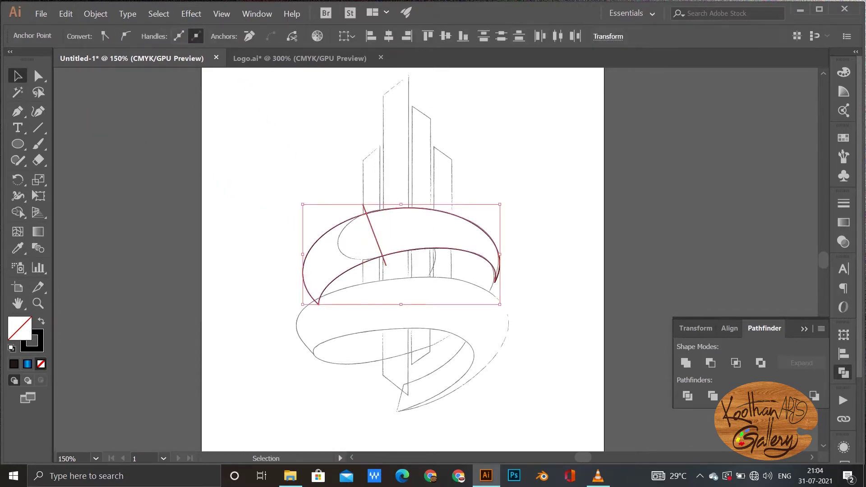
{"action": "key", "text": "shift+m"}
{"action": "left_click", "coordinate": [343, 261], "text": "alt"}
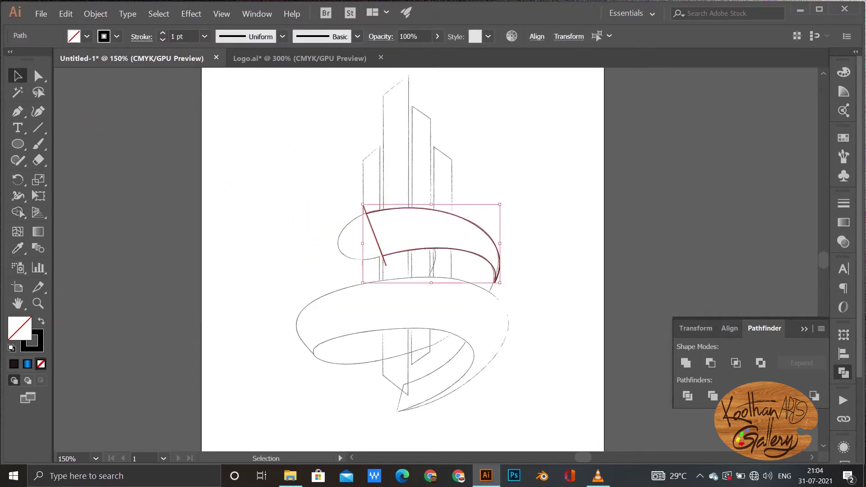
{"action": "key", "text": "v"}
{"action": "key", "text": "ctrl+shift+a"}
{"action": "key", "text": "p"}
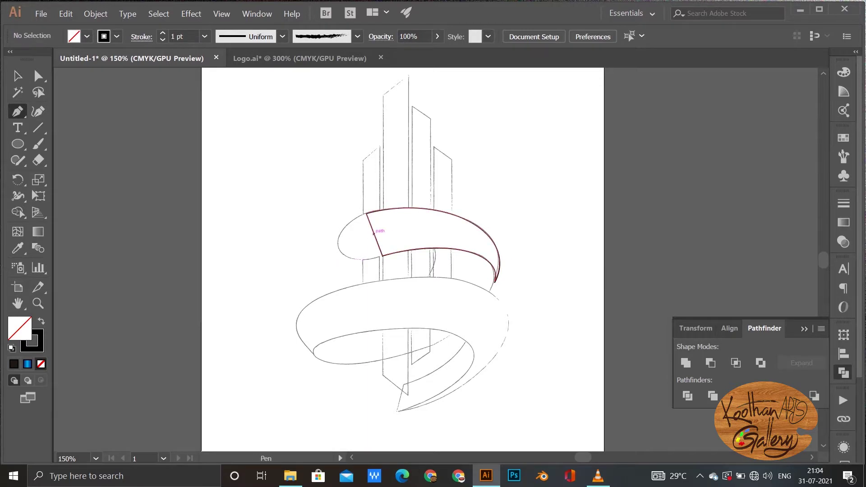
Curl the band's left end into a rounded tip, then draw a large ellipse around the lower ribbon
{"action": "left_click", "coordinate": [473, 221]}
{"action": "key", "text": "p"}
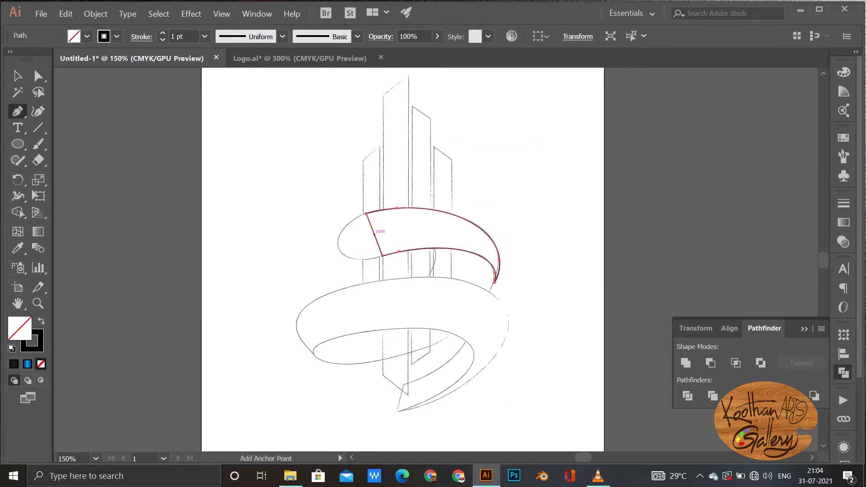
{"action": "left_click", "coordinate": [374, 234]}
{"action": "key", "text": "a"}
{"action": "left_click_drag", "start_coordinate": [375, 234], "coordinate": [338, 245]}
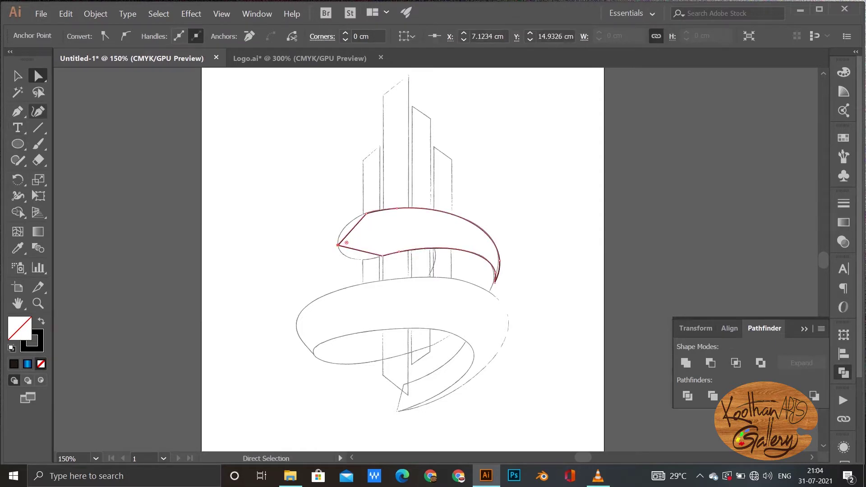
{"action": "left_click", "coordinate": [18, 111]}
{"action": "left_click", "coordinate": [58, 160]}
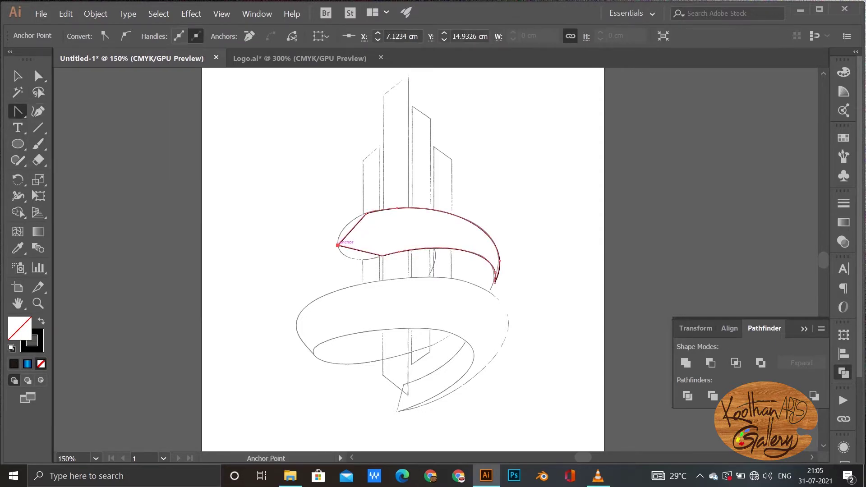
{"action": "left_click_drag", "start_coordinate": [338, 245], "coordinate": [342, 268]}
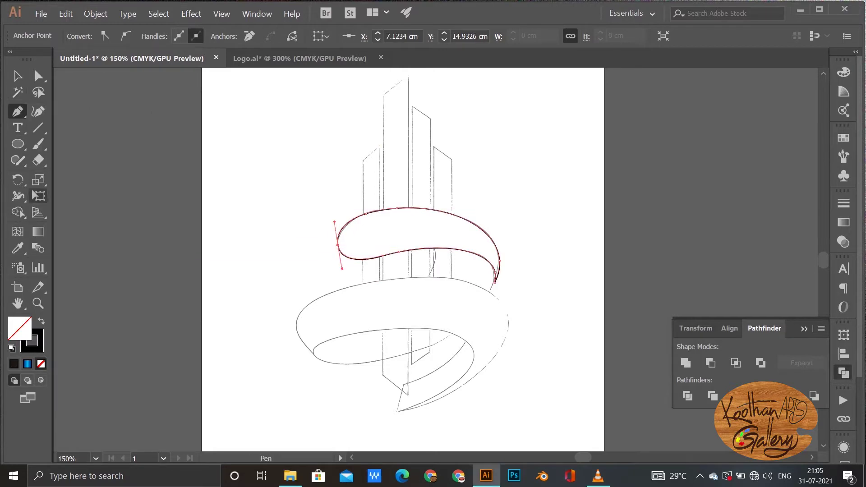
{"action": "key", "text": "l"}
{"action": "mouse_move", "coordinate": [281, 278]}
{"action": "left_mouse_down"}
{"action": "mouse_move", "coordinate": [515, 403]}
{"action": "mouse_move", "coordinate": [515, 412]}
{"action": "left_mouse_up"}
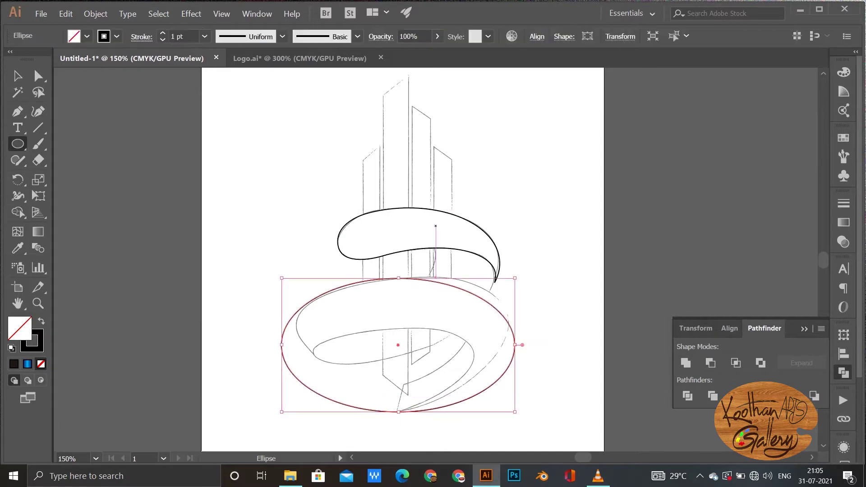
Tilt the large ellipse counter-clockwise and stretch its left side outward
{"action": "key", "text": "r"}
{"action": "mouse_move", "coordinate": [514, 335]}
{"action": "left_mouse_down"}
{"action": "mouse_move", "coordinate": [507, 323]}
{"action": "mouse_move", "coordinate": [520, 320]}
{"action": "left_mouse_up"}
{"action": "key", "text": "v"}
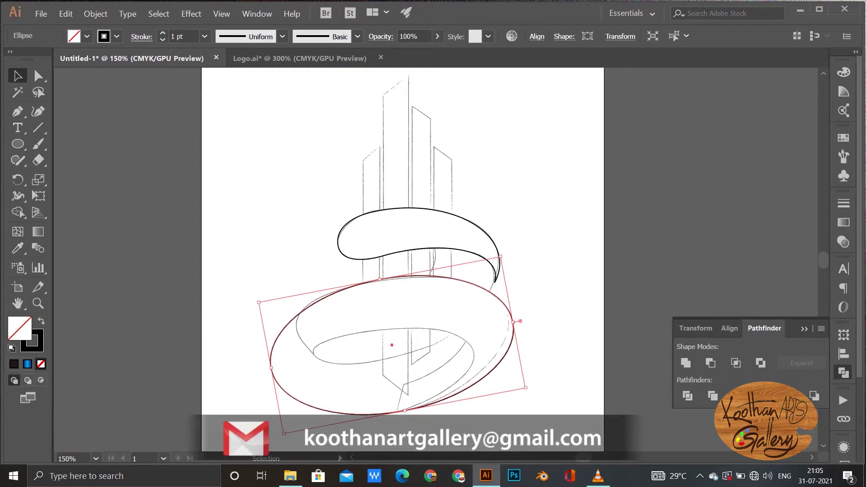
{"action": "left_click_drag", "start_coordinate": [271, 368], "coordinate": [264, 369]}
{"action": "key", "text": "r"}
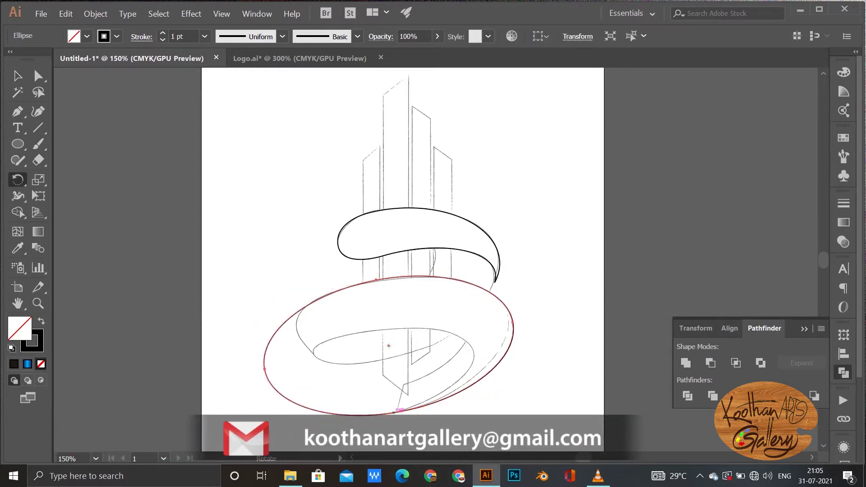
{"action": "left_click_drag", "start_coordinate": [514, 336], "coordinate": [509, 330]}
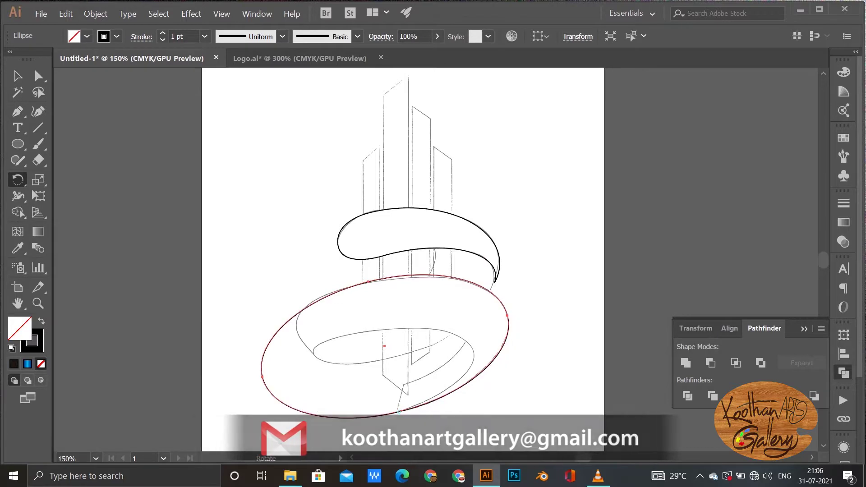
{"action": "key", "text": "v"}
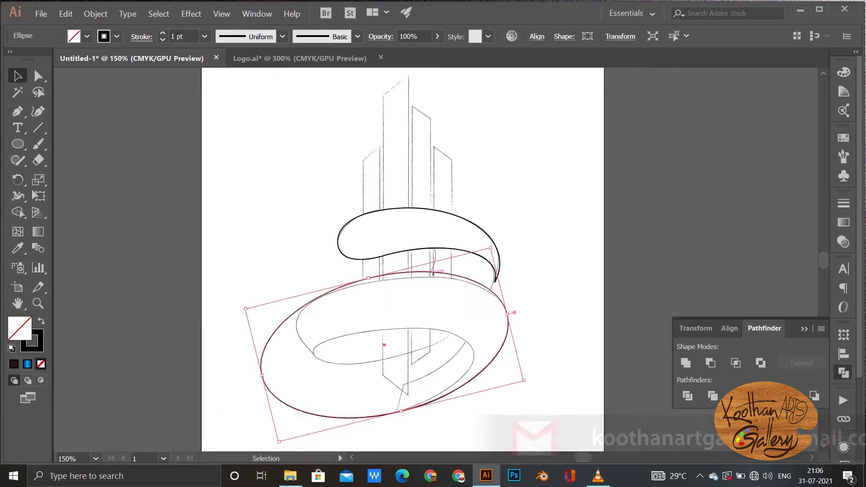
Place a flatter copy of the ellipse down and to the left
{"action": "scroll", "coordinate": [403, 259], "scroll_direction": "down", "scroll_amount": 3}
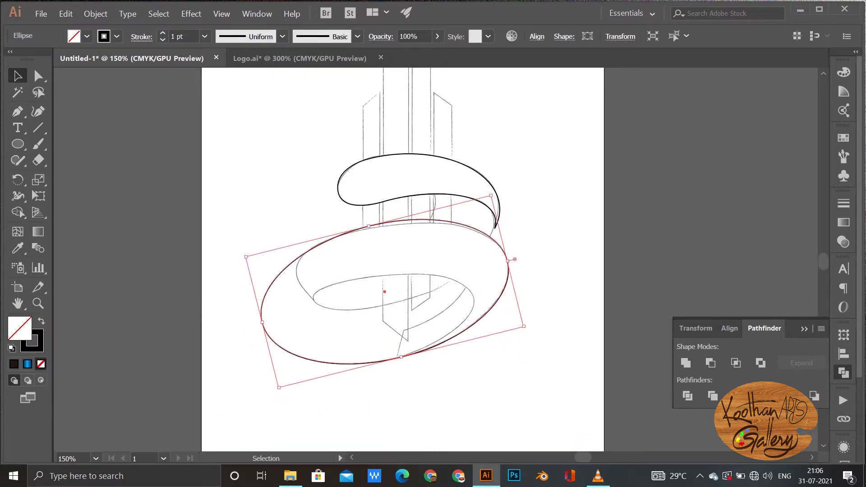
{"action": "left_click_drag", "start_coordinate": [500, 247], "coordinate": [473, 299]}
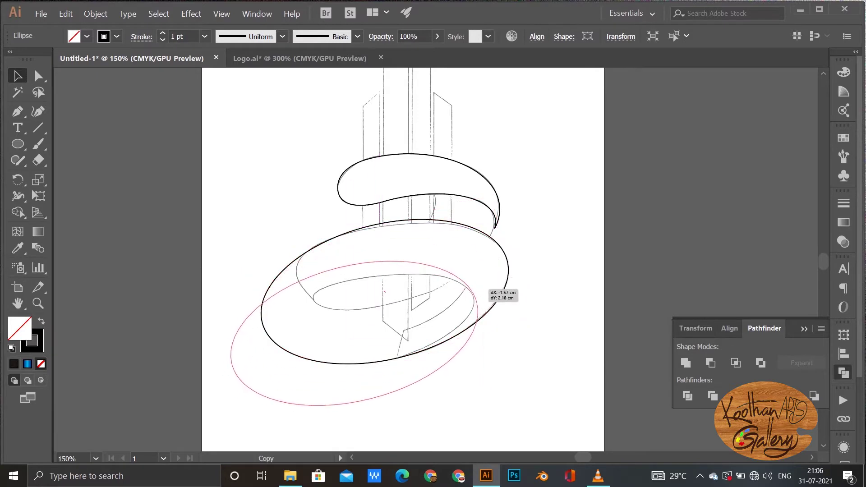
{"action": "left_click_drag", "start_coordinate": [369, 398], "coordinate": [362, 369]}
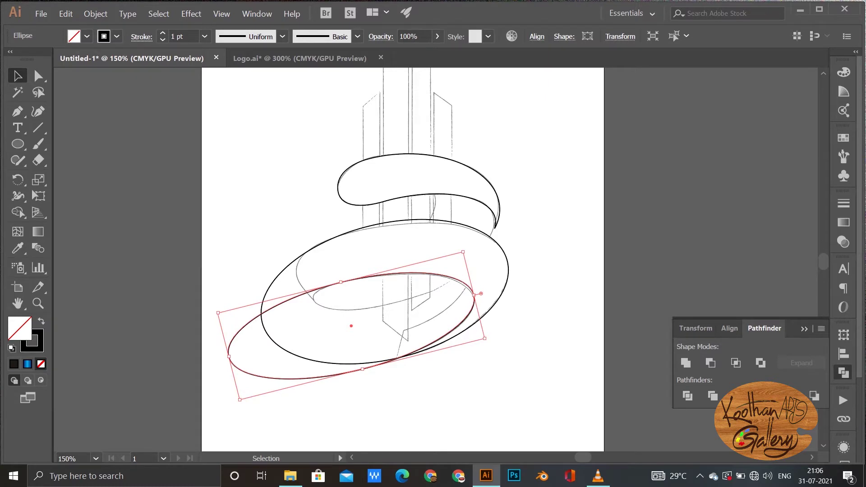
Cut the flat ellipse out of the large one and draw a cut line across the crescent's left end
{"action": "left_click", "coordinate": [710, 363]}
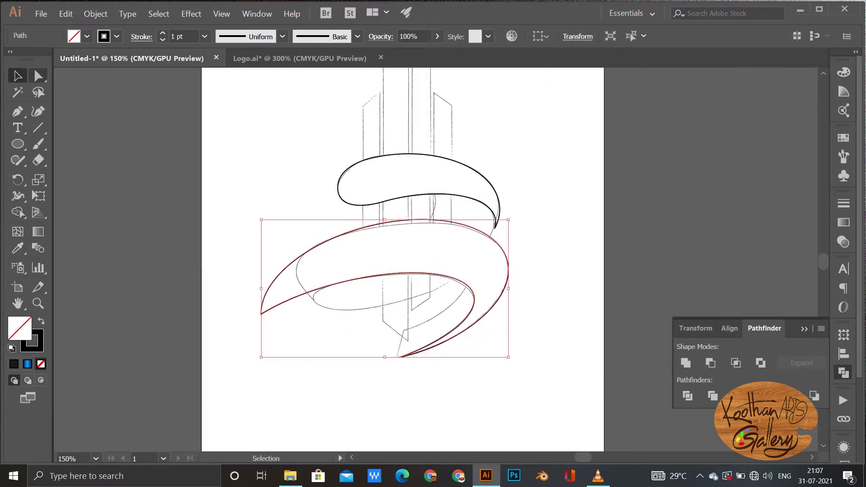
{"action": "left_click", "coordinate": [17, 111]}
{"action": "left_click_drag", "start_coordinate": [309, 238], "coordinate": [321, 282]}
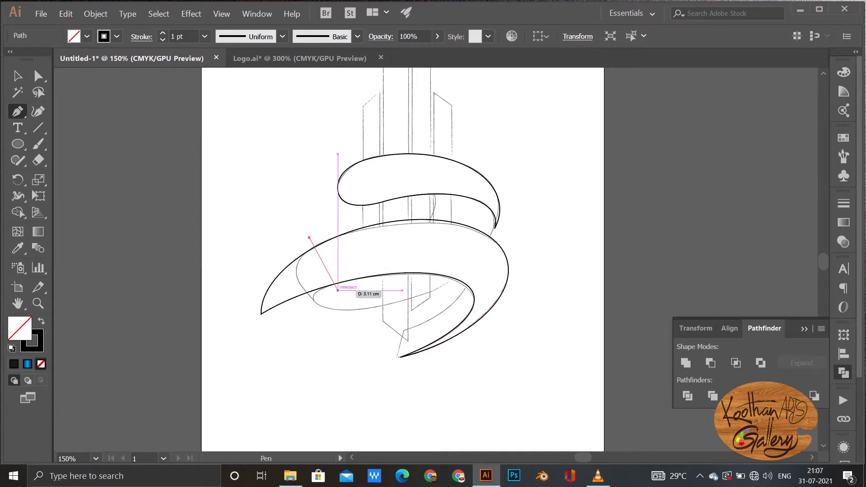
{"action": "left_click", "coordinate": [340, 290]}
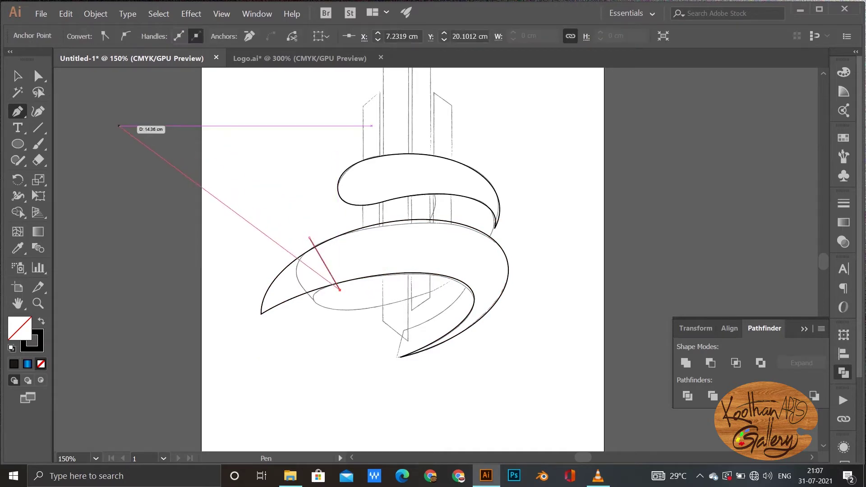
Delete the crescent's left tip with Shape Builder and select the anchors along the cut edge
{"action": "key", "text": "v"}
{"action": "key", "text": "ctrl+a"}
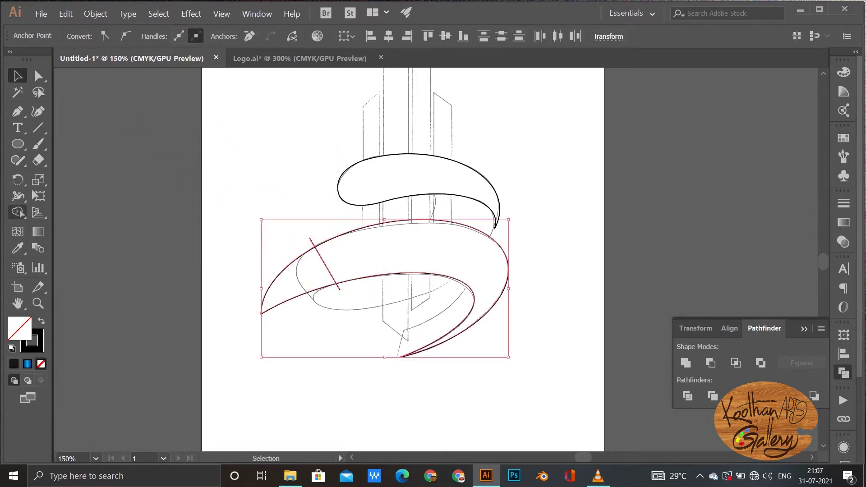
{"action": "key", "text": "shift+m"}
{"action": "left_click", "coordinate": [288, 282], "text": "alt"}
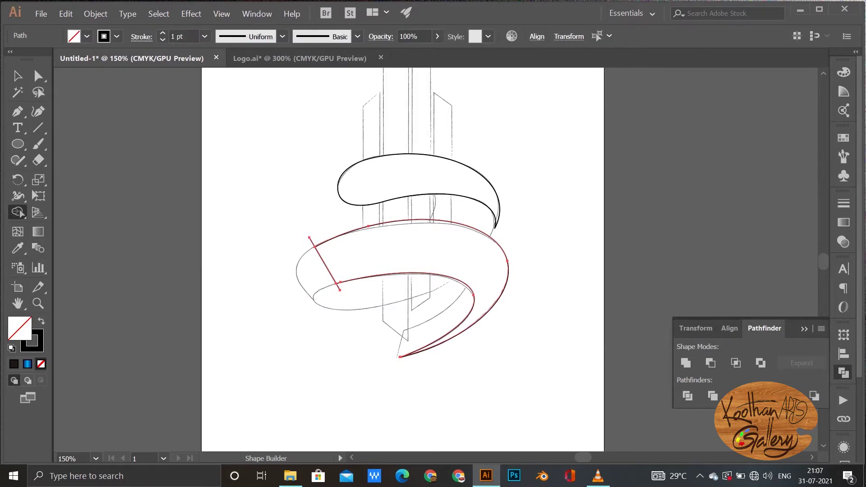
{"action": "key", "text": "v"}
{"action": "key", "text": "a"}
{"action": "mouse_move", "coordinate": [307, 237]}
{"action": "left_mouse_down"}
{"action": "mouse_move", "coordinate": [339, 291]}
{"action": "mouse_move", "coordinate": [300, 283]}
{"action": "left_mouse_up"}
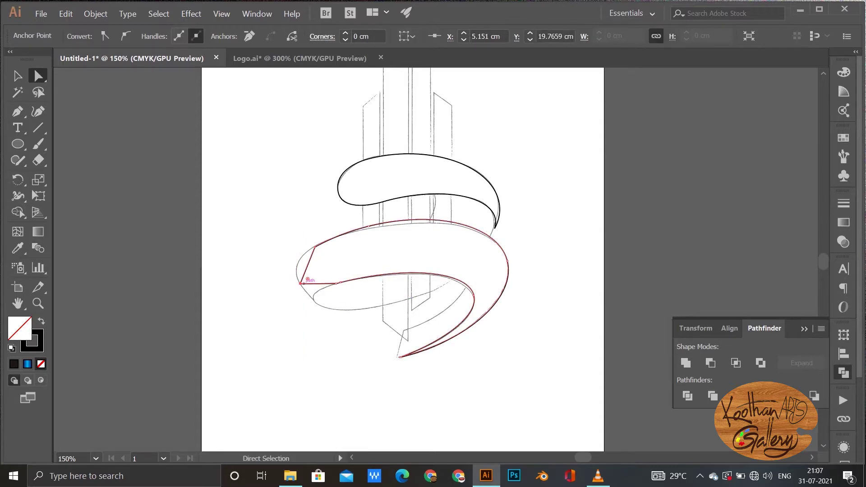
Reshape the lower ribbon's left end into a smooth curved fold by moving anchors and pulling handles
{"action": "left_click_drag", "start_coordinate": [300, 283], "coordinate": [315, 301]}
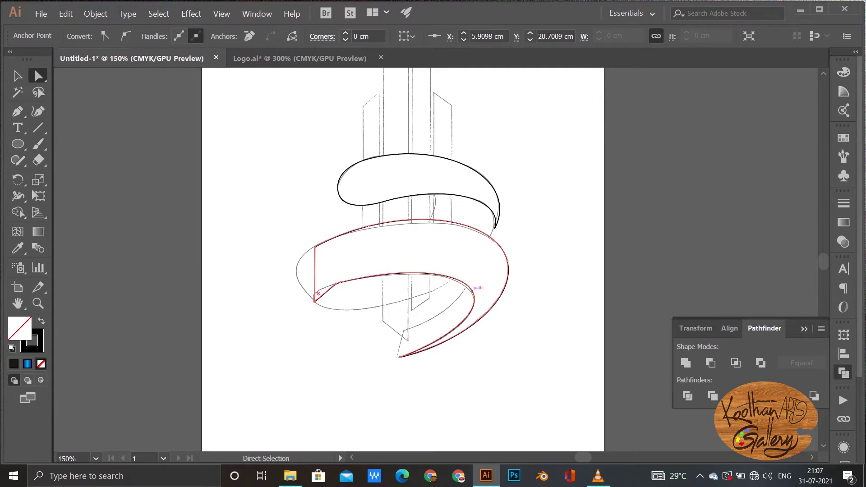
{"action": "key", "text": "p"}
{"action": "key", "text": "a"}
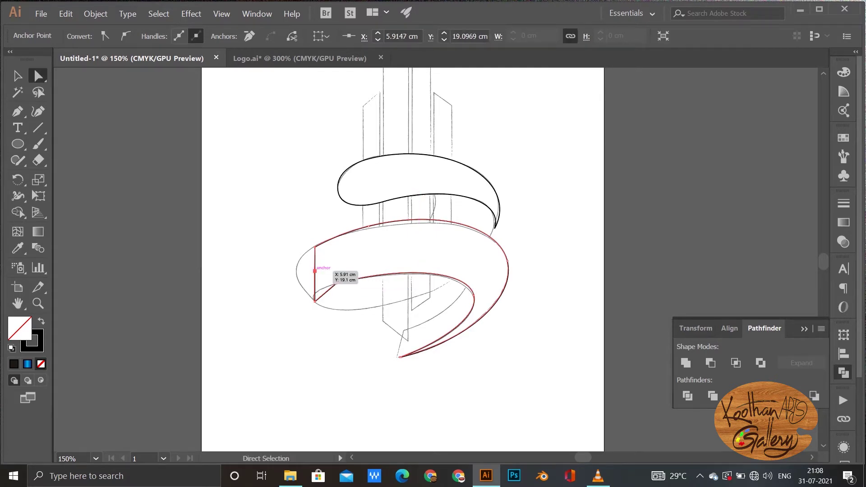
{"action": "left_click_drag", "start_coordinate": [315, 270], "coordinate": [300, 283]}
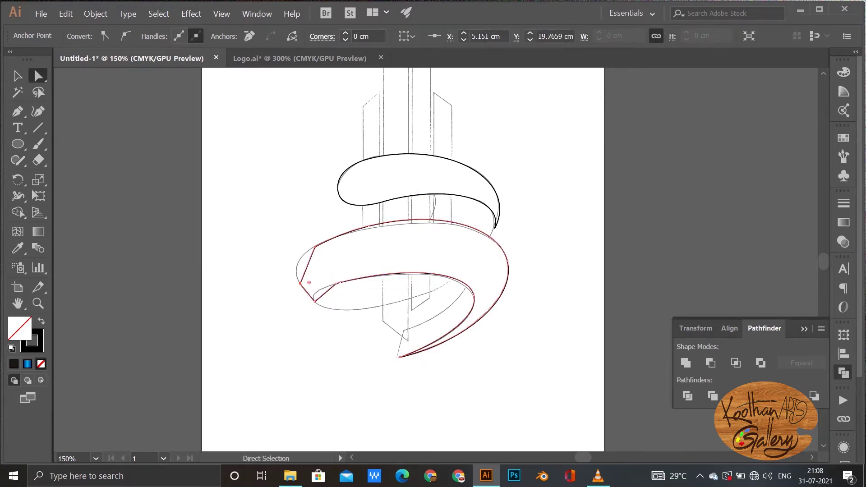
{"action": "left_click_drag", "start_coordinate": [17, 110], "coordinate": [90, 160]}
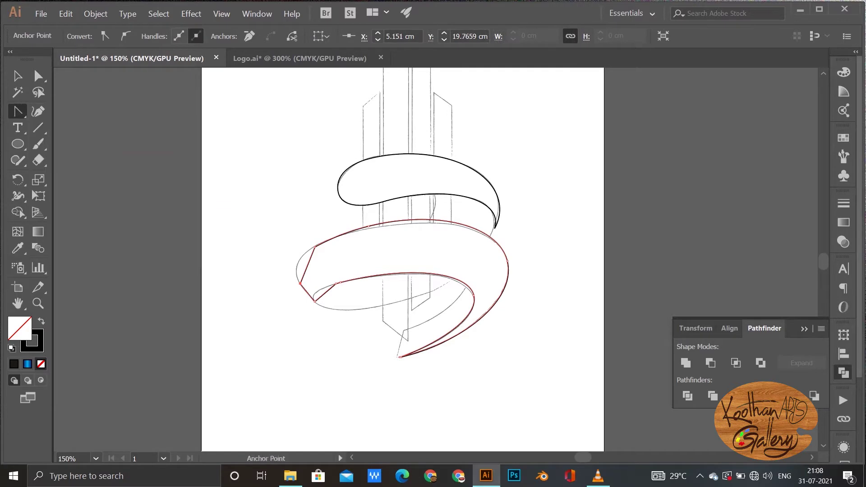
{"action": "left_click_drag", "start_coordinate": [337, 285], "coordinate": [316, 292]}
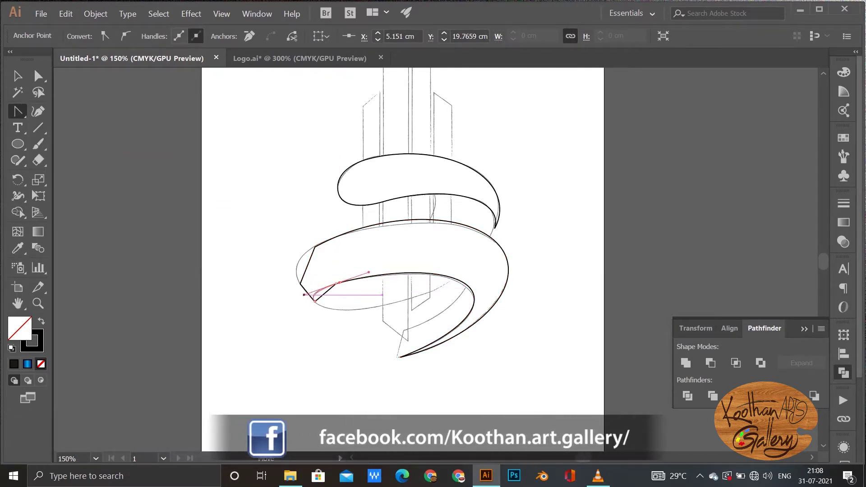
{"action": "left_click_drag", "start_coordinate": [303, 295], "coordinate": [304, 295]}
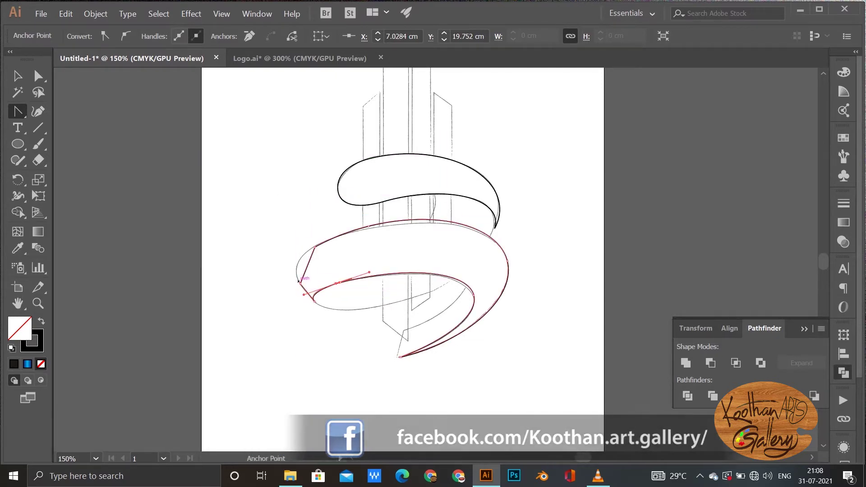
{"action": "left_click_drag", "start_coordinate": [296, 286], "coordinate": [285, 261]}
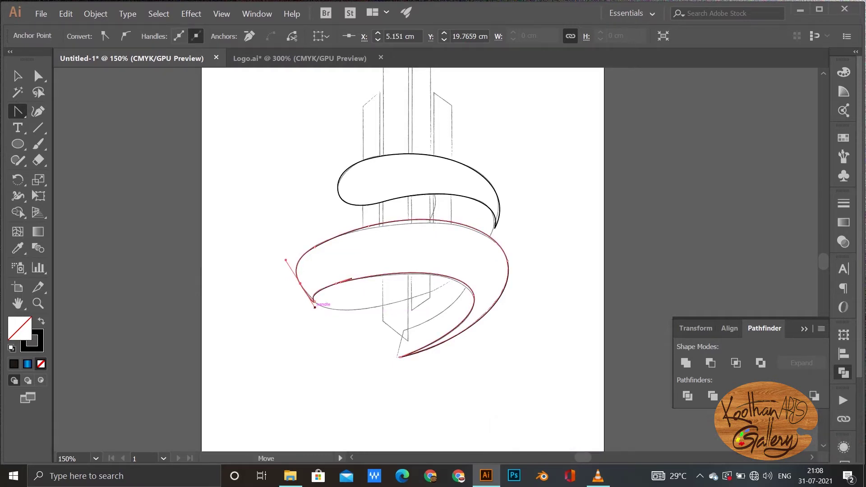
Zoom to 300% and start a curved pen path at the upper ribbon's right end
{"action": "key", "text": "ctrl+shift+a"}
{"action": "key", "text": "p"}
{"action": "scroll", "coordinate": [574, 168], "scroll_direction": "up", "scroll_amount": 2}
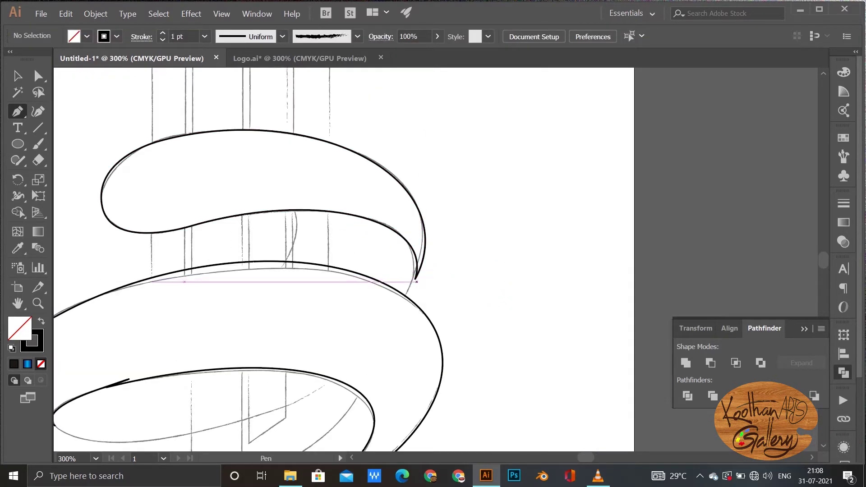
{"action": "left_click_drag", "start_coordinate": [415, 278], "coordinate": [396, 307]}
{"action": "left_click_drag", "start_coordinate": [425, 248], "coordinate": [430, 219]}
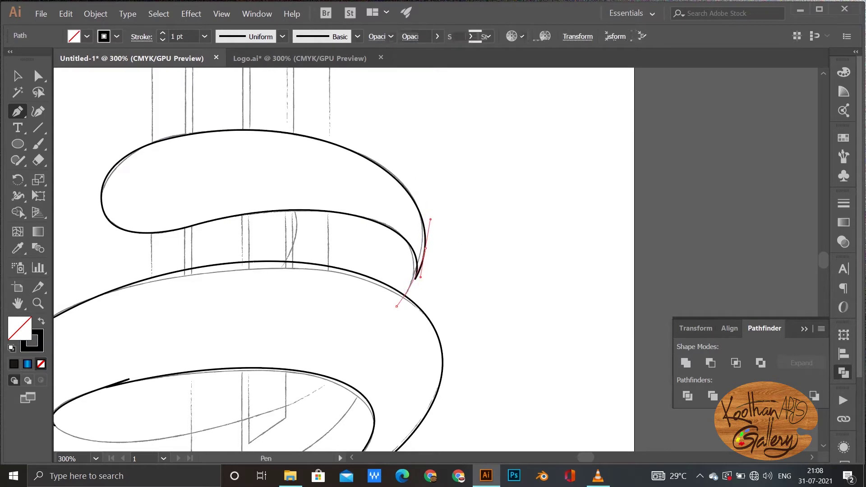
Complete the fold path from under the top ribbon curving down toward the middle ribbon
{"action": "left_click", "coordinate": [426, 247]}
{"action": "left_click", "coordinate": [371, 195]}
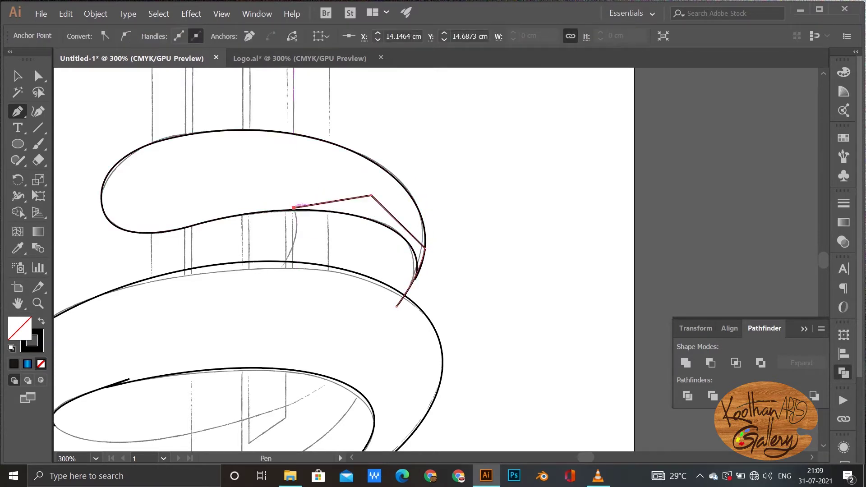
{"action": "left_click_drag", "start_coordinate": [284, 261], "coordinate": [263, 274]}
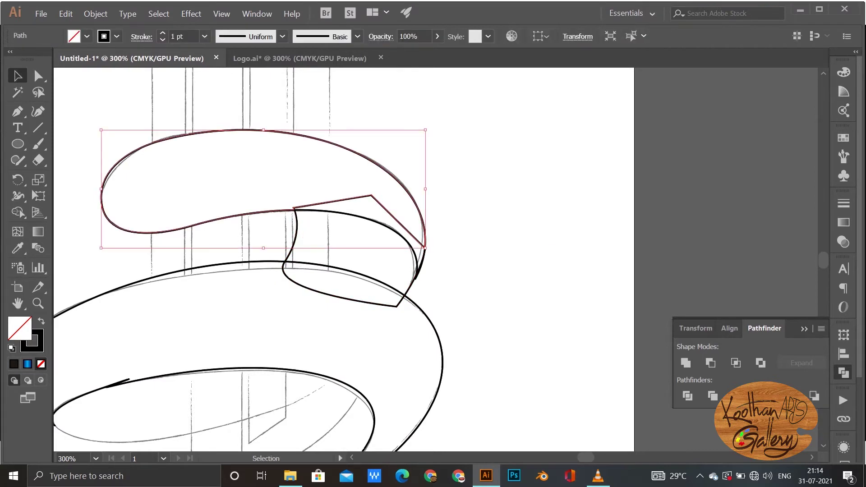
{"action": "left_click", "coordinate": [541, 180]}
{"action": "left_click", "coordinate": [442, 361]}
Trace the pointed bottom tail with a pen path of curves and corner points
{"action": "scroll", "coordinate": [248, 259], "scroll_direction": "down", "scroll_amount": 3}
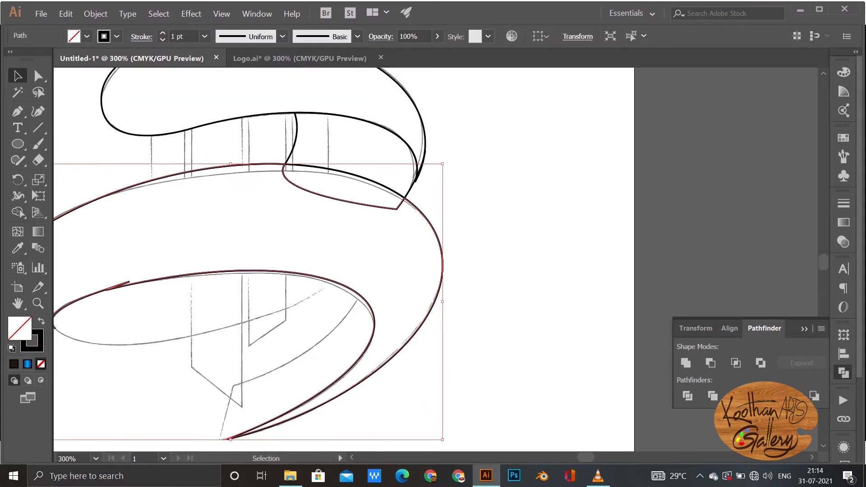
{"action": "scroll", "coordinate": [248, 260], "scroll_direction": "down", "scroll_amount": 2}
{"action": "key", "text": "p"}
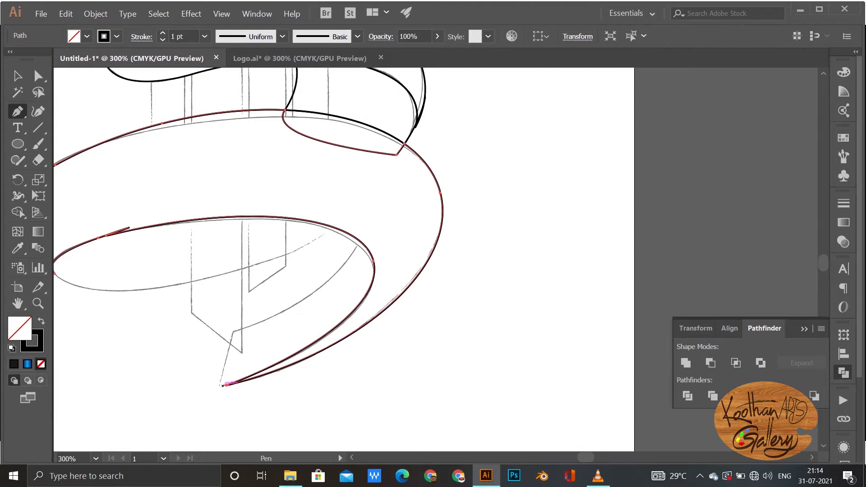
{"action": "left_click", "coordinate": [223, 386]}
{"action": "left_click", "coordinate": [235, 331]}
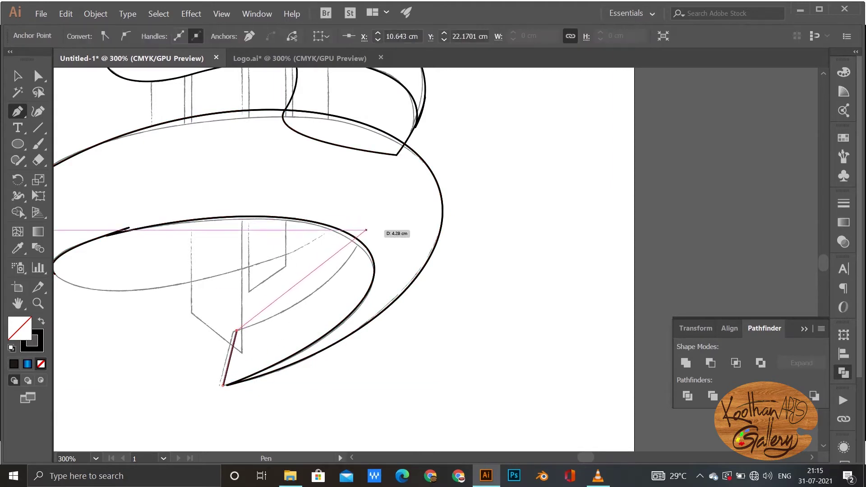
{"action": "left_click_drag", "start_coordinate": [365, 230], "coordinate": [396, 154]}
{"action": "left_click", "coordinate": [364, 230]}
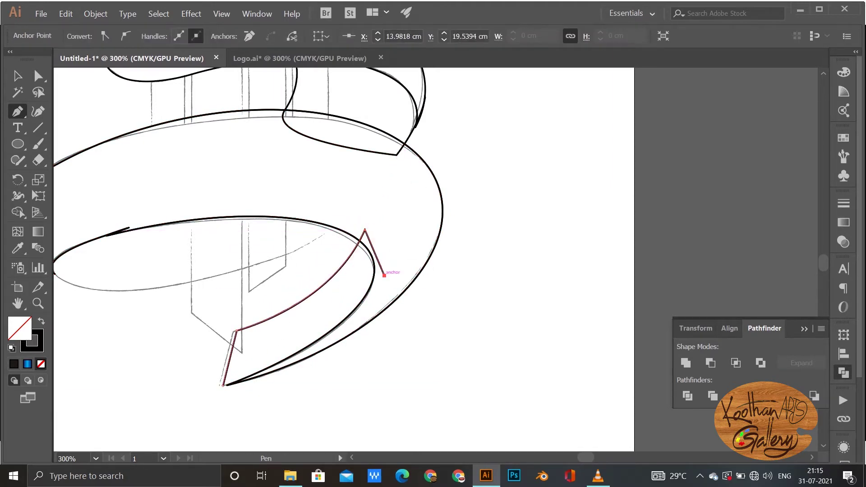
{"action": "left_click", "coordinate": [384, 275]}
{"action": "left_click", "coordinate": [371, 304]}
{"action": "left_click", "coordinate": [273, 368]}
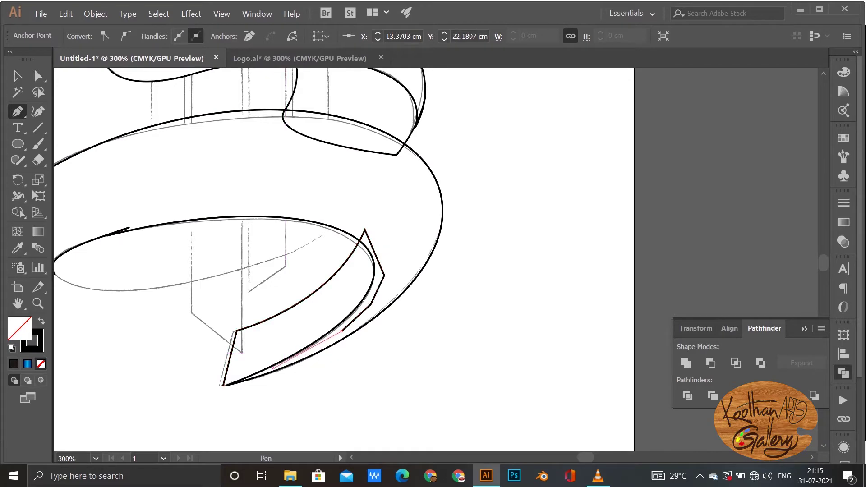
Trace a closed inner curve inside the lower band's left loop, then zoom out to 150%
{"action": "key", "text": "ctrl+a"}
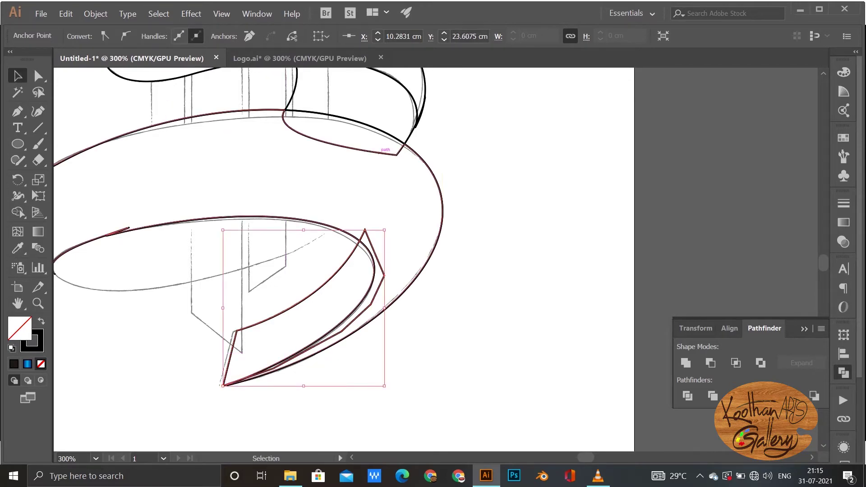
{"action": "key", "text": "shift+m"}
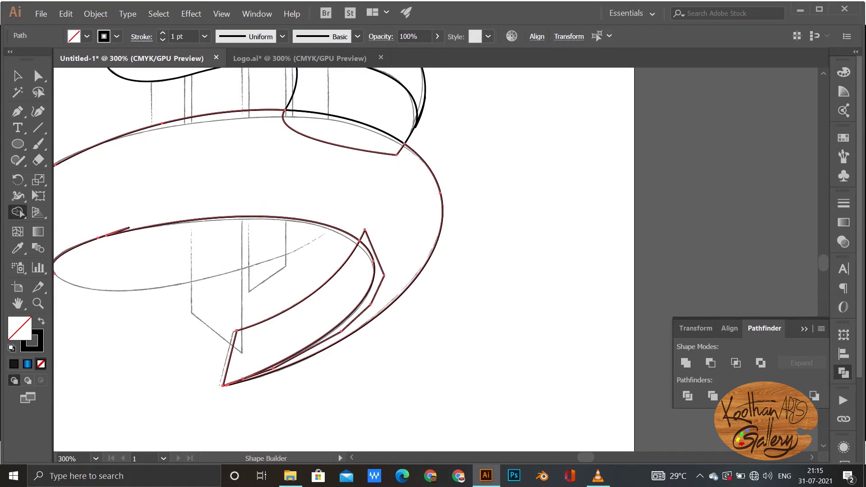
{"action": "key", "text": "ctrl+shift+a"}
{"action": "key", "text": "p"}
{"action": "left_click", "coordinate": [253, 326]}
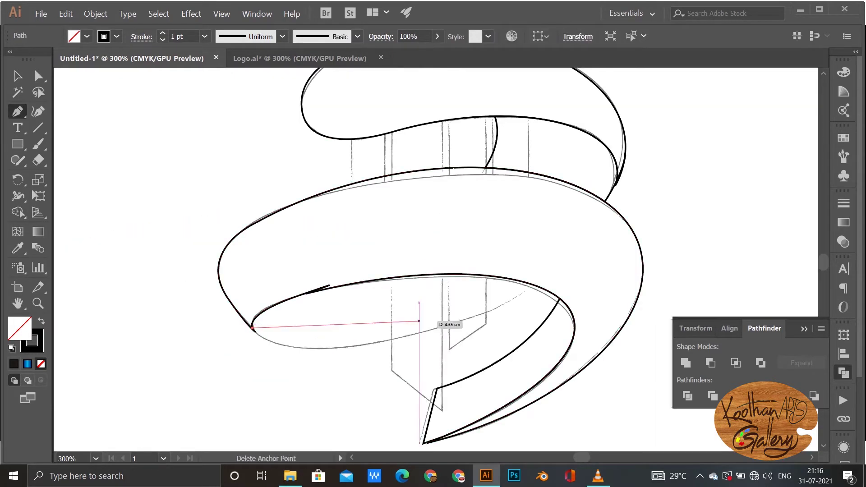
{"action": "mouse_move", "coordinate": [548, 275]}
{"action": "left_mouse_down"}
{"action": "mouse_move", "coordinate": [802, 169]}
{"action": "mouse_move", "coordinate": [756, 156]}
{"action": "left_mouse_up"}
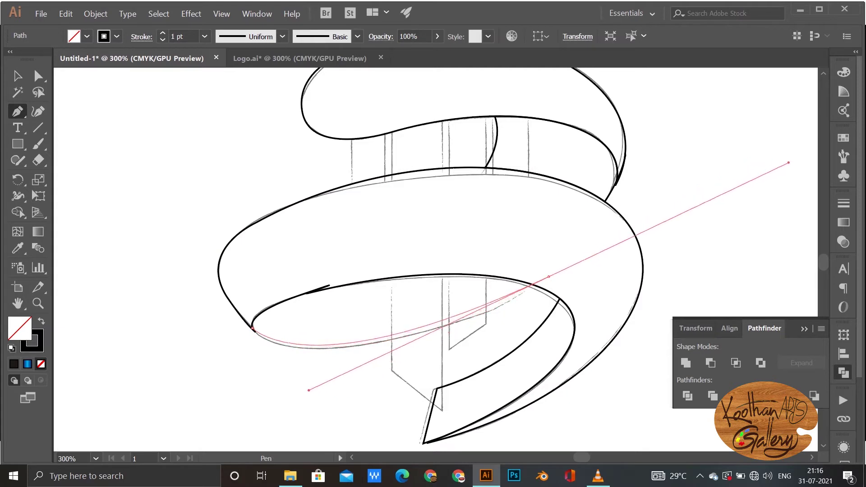
{"action": "left_click_drag", "start_coordinate": [755, 156], "coordinate": [794, 155]}
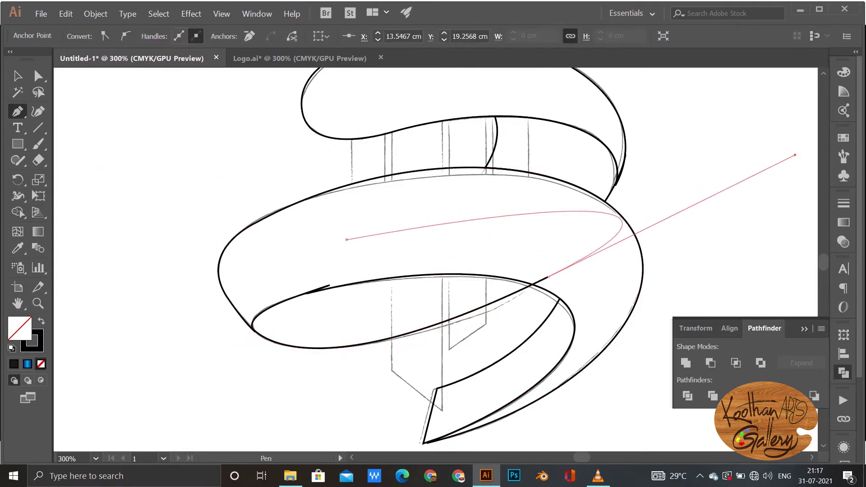
{"action": "left_click", "coordinate": [346, 240]}
{"action": "left_click", "coordinate": [237, 296]}
{"action": "left_click", "coordinate": [251, 327]}
{"action": "key", "text": "v"}
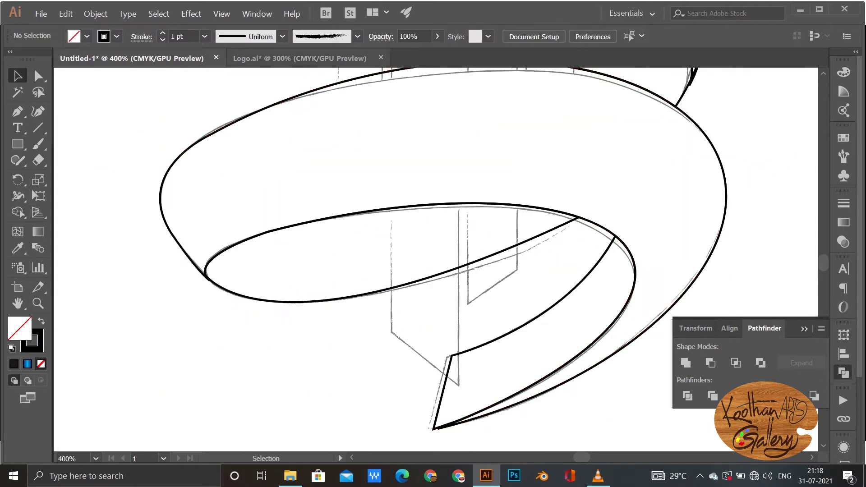
{"action": "key", "text": "ctrl+minus"}
{"action": "key", "text": "ctrl+minus"}
Draw a tall rectangle through the ribbon and raise its top-right corner into a slanted top
{"action": "key", "text": "m"}
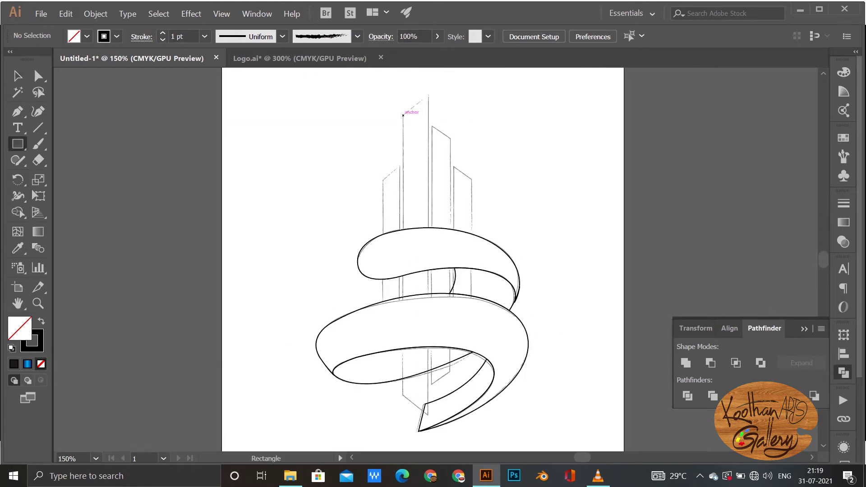
{"action": "left_click_drag", "start_coordinate": [402, 368], "coordinate": [427, 393]}
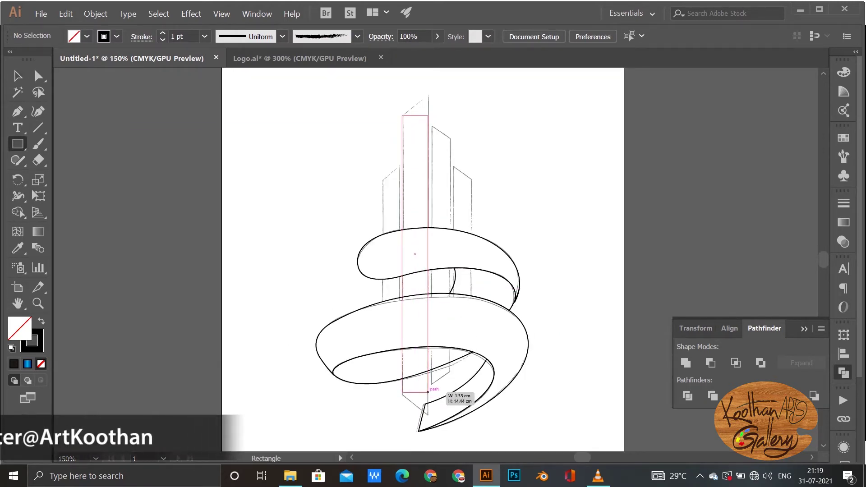
{"action": "left_click_drag", "start_coordinate": [427, 392], "coordinate": [428, 392]}
{"action": "key", "text": "a"}
{"action": "left_click_drag", "start_coordinate": [424, 100], "coordinate": [428, 103]}
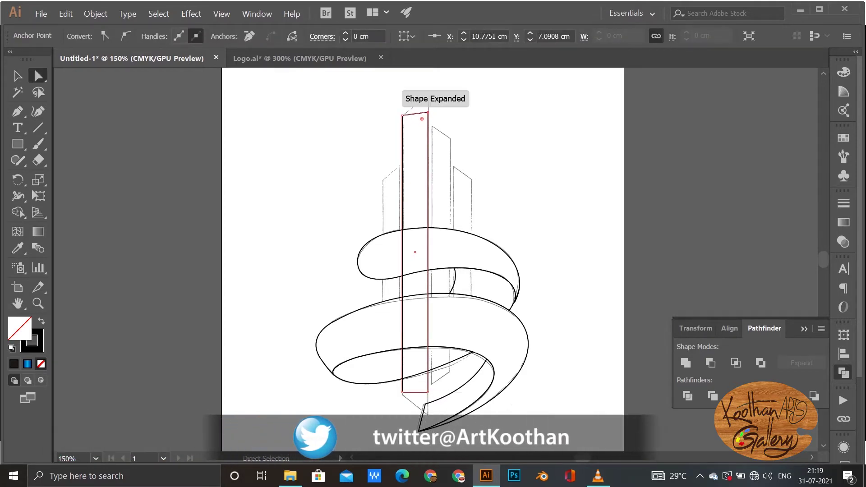
{"action": "left_click", "coordinate": [427, 391]}
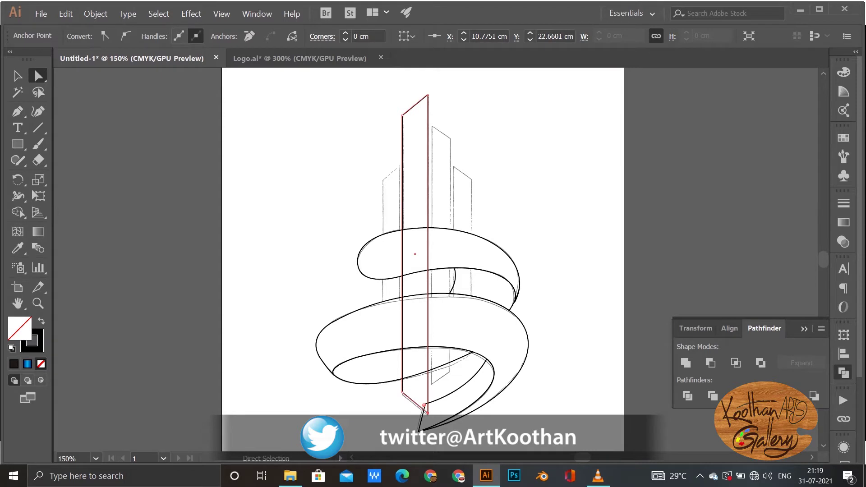
{"action": "key", "text": "v"}
Create a reflected copy of the tower, move it right and make it narrower
{"action": "right_click", "coordinate": [412, 108]}
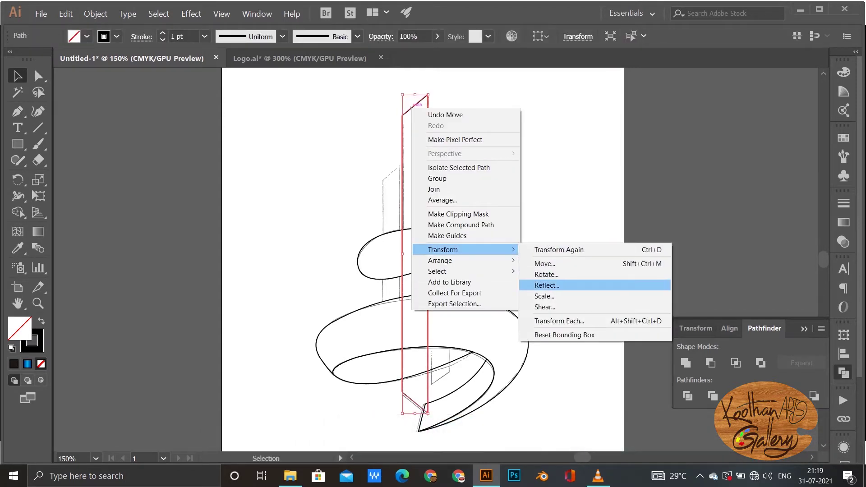
{"action": "left_click", "coordinate": [546, 285]}
{"action": "left_click", "coordinate": [684, 223]}
{"action": "left_click_drag", "start_coordinate": [428, 115], "coordinate": [456, 115]}
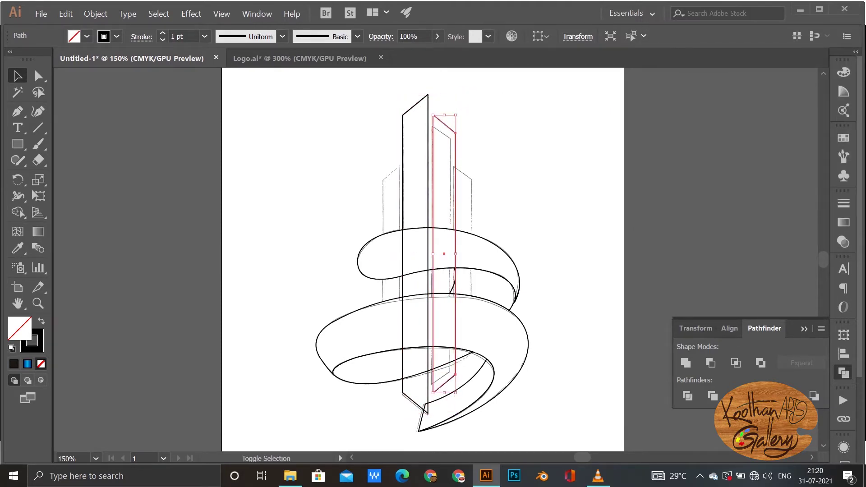
{"action": "left_click_drag", "start_coordinate": [456, 392], "coordinate": [452, 366]}
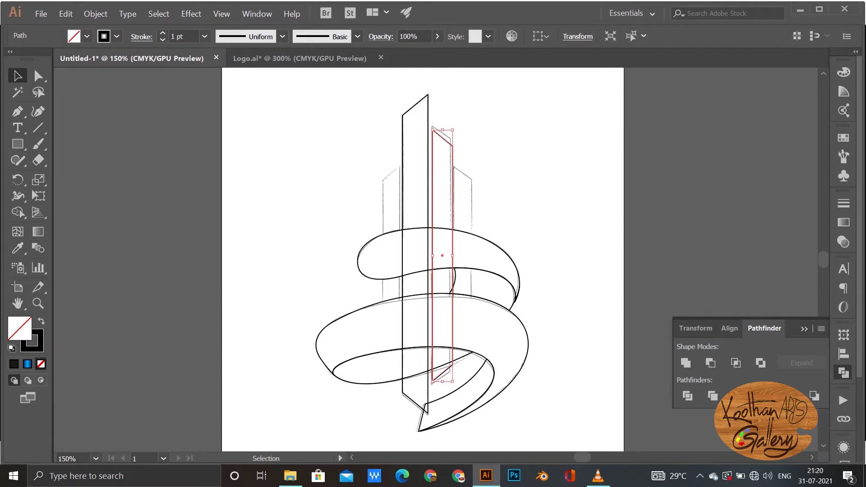
Duplicate the narrow tower further right as a shorter, thinner bar and nudge it right
{"action": "left_click_drag", "start_coordinate": [452, 157], "coordinate": [478, 157]}
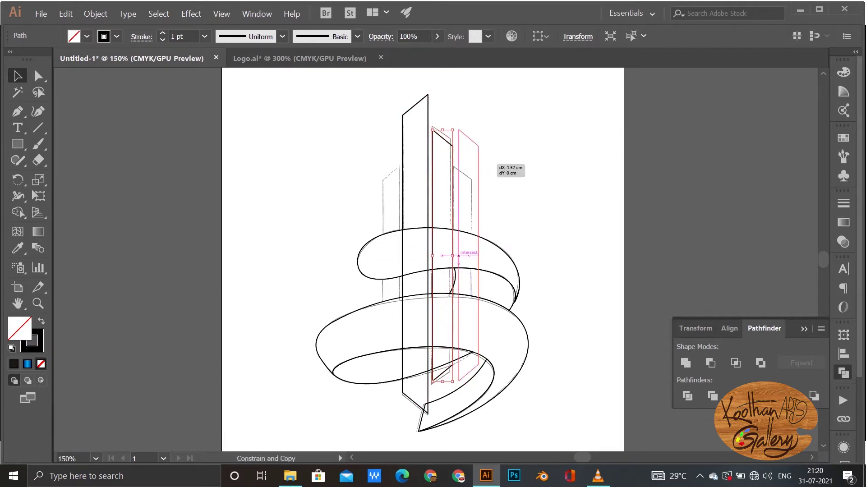
{"action": "left_click_drag", "start_coordinate": [479, 131], "coordinate": [476, 162]}
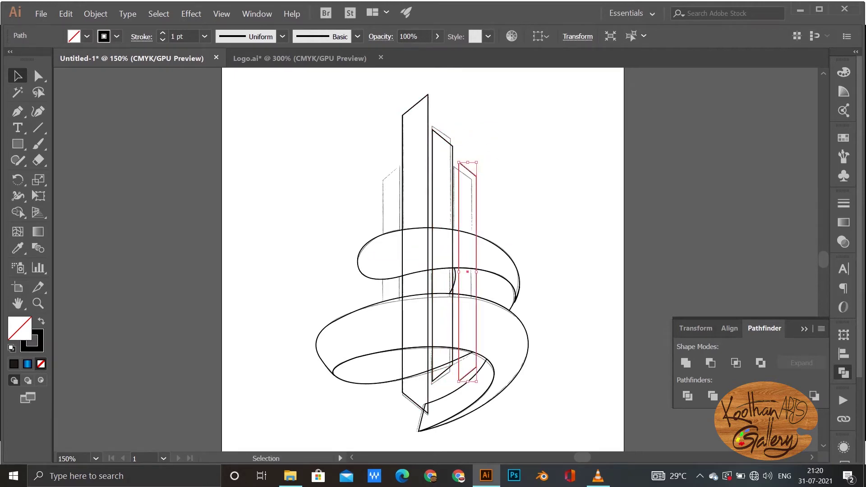
{"action": "left_click_drag", "start_coordinate": [477, 382], "coordinate": [471, 357]}
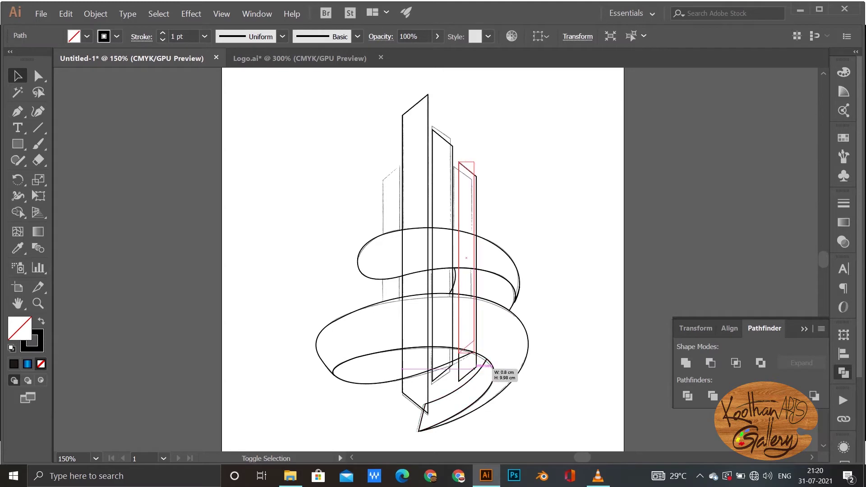
{"action": "left_click_drag", "start_coordinate": [458, 162], "coordinate": [455, 166]}
{"action": "key", "text": "a"}
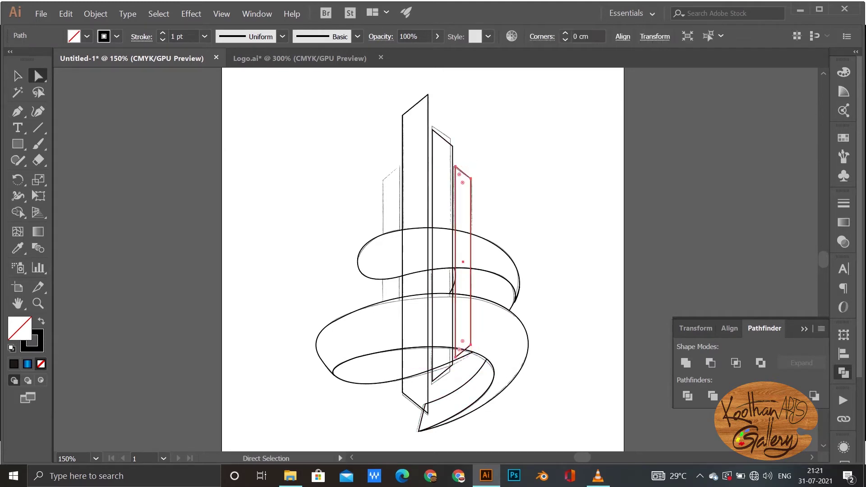
{"action": "left_click", "coordinate": [470, 345], "text": "shift"}
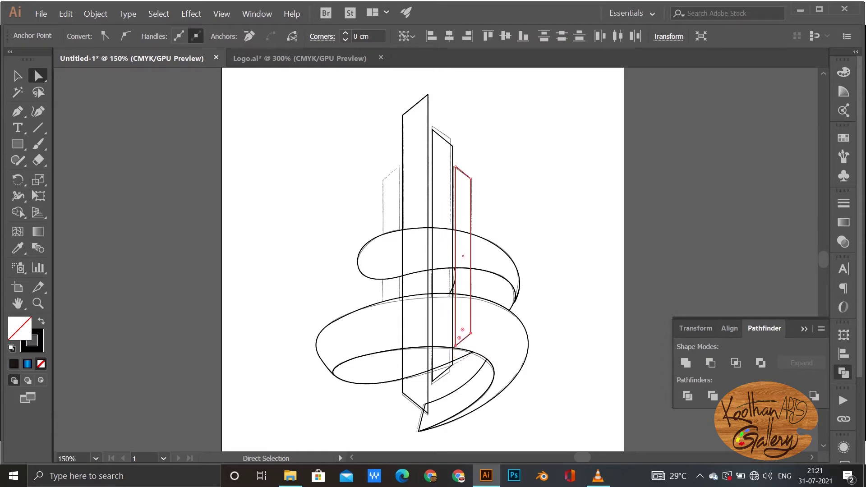
{"action": "key", "text": "v"}
{"action": "key", "text": "Right"}
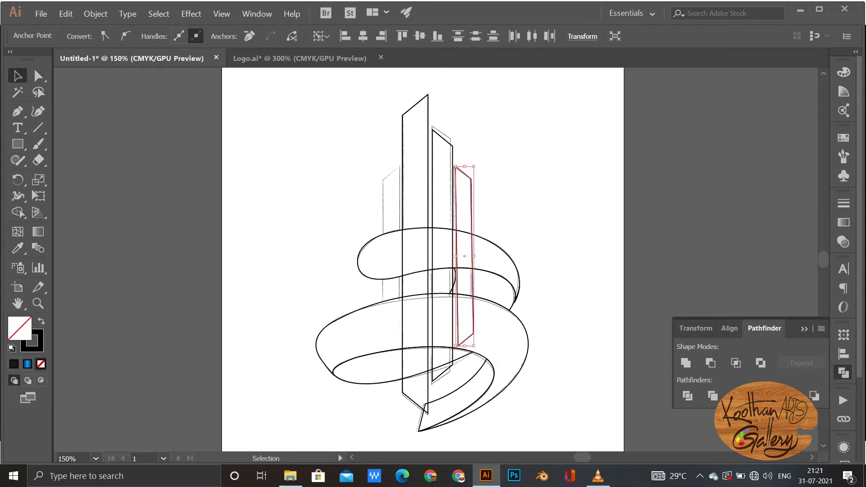
{"action": "key", "text": "Right"}
Make a vertically reflected copy of the thin bar and move it to the left
{"action": "right_click", "coordinate": [473, 219]}
{"action": "mouse_move", "coordinate": [505, 360]}
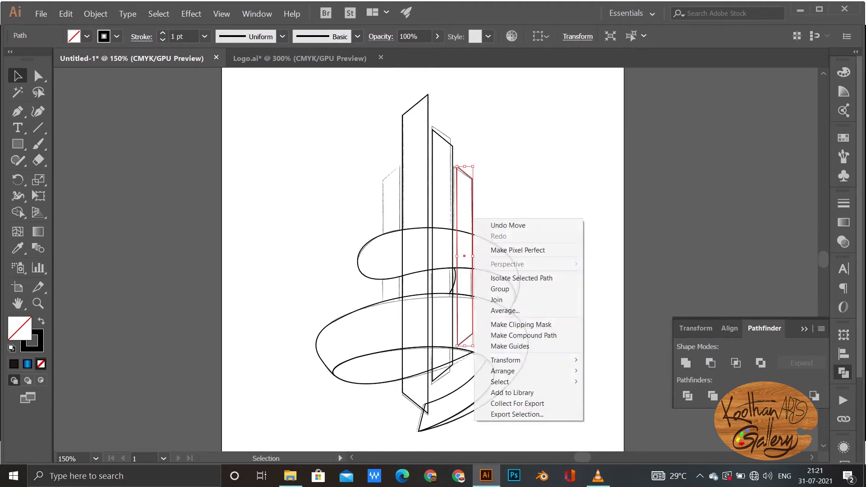
{"action": "left_click", "coordinate": [609, 395]}
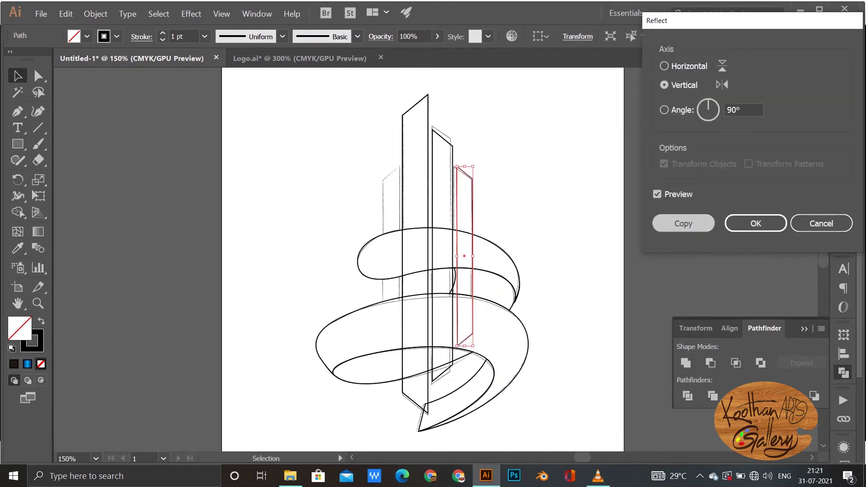
{"action": "left_click", "coordinate": [683, 223]}
{"action": "key", "text": "shift+Left"}
{"action": "key", "text": "shift+Left"}
{"action": "key", "text": "shift+Left"}
{"action": "key", "text": "shift+Left"}
{"action": "key", "text": "shift+Left"}
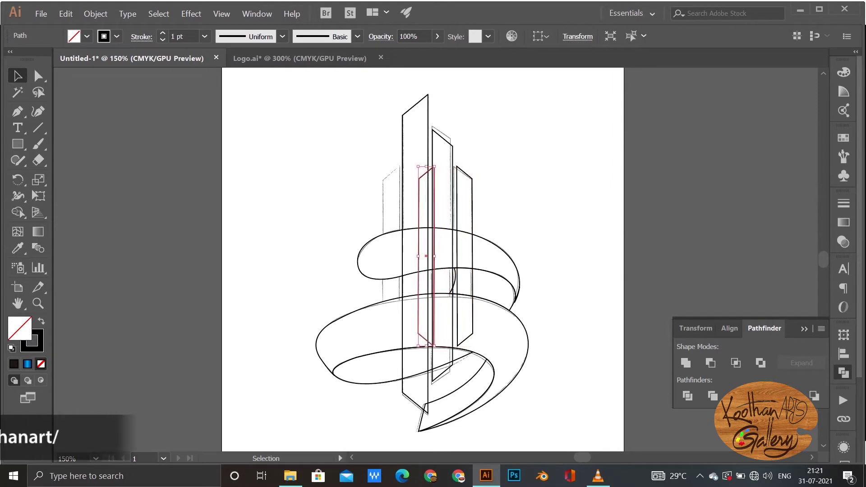
{"action": "key", "text": "shift+Left"}
{"action": "key", "text": "shift+Left"}
{"action": "key", "text": "shift+Left"}
{"action": "key", "text": "shift+Left"}
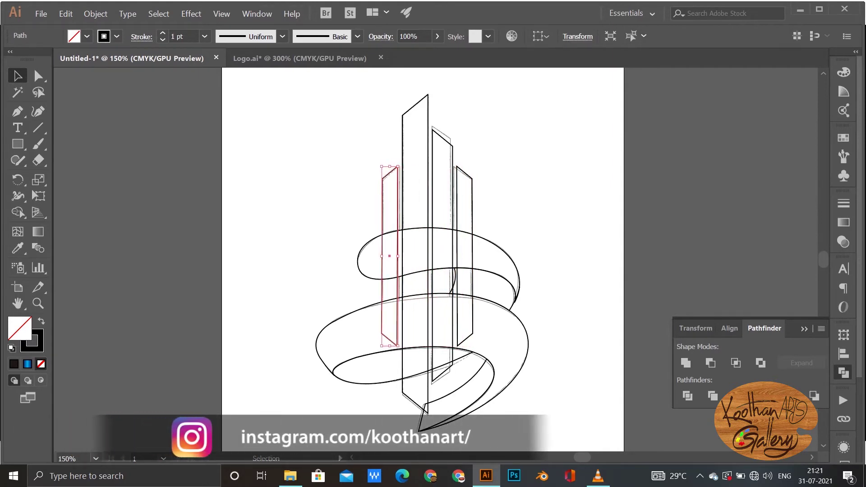
{"action": "key", "text": "ctrl+shift+a"}
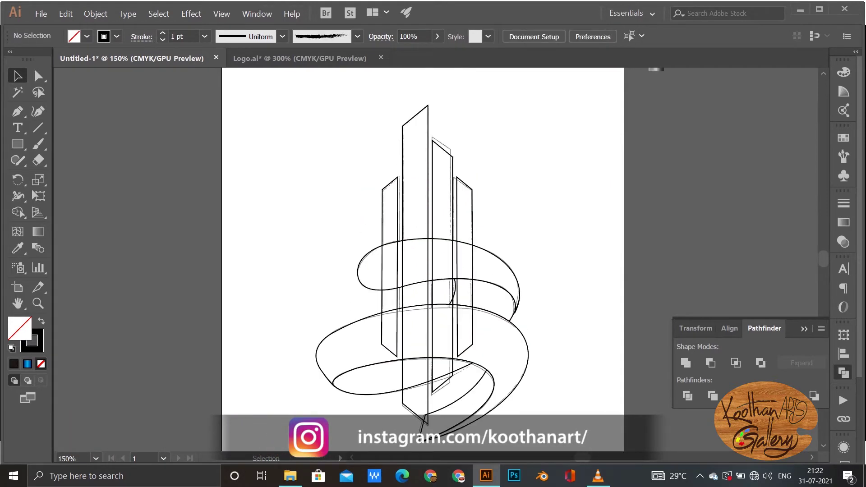
Fill the selected inner ribbon faces with the grey gradient swatch via the Eyedropper
{"action": "left_click", "coordinate": [482, 296]}
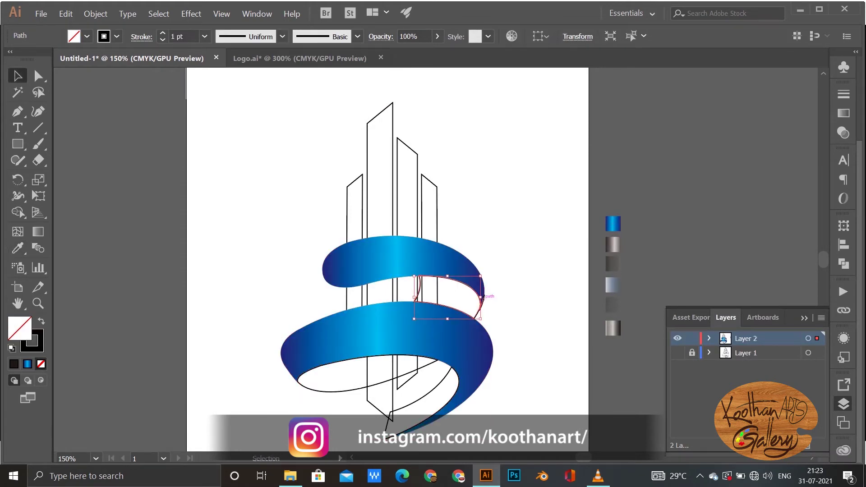
{"action": "scroll", "coordinate": [444, 336], "scroll_direction": "up", "scroll_amount": 3}
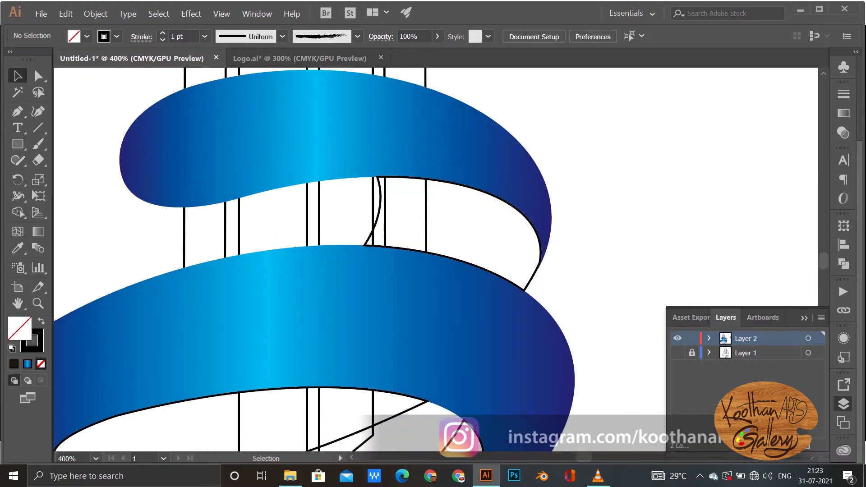
{"action": "scroll", "coordinate": [432, 259], "scroll_direction": "down", "scroll_amount": 2}
{"action": "scroll", "coordinate": [433, 260], "scroll_direction": "down", "scroll_amount": 2}
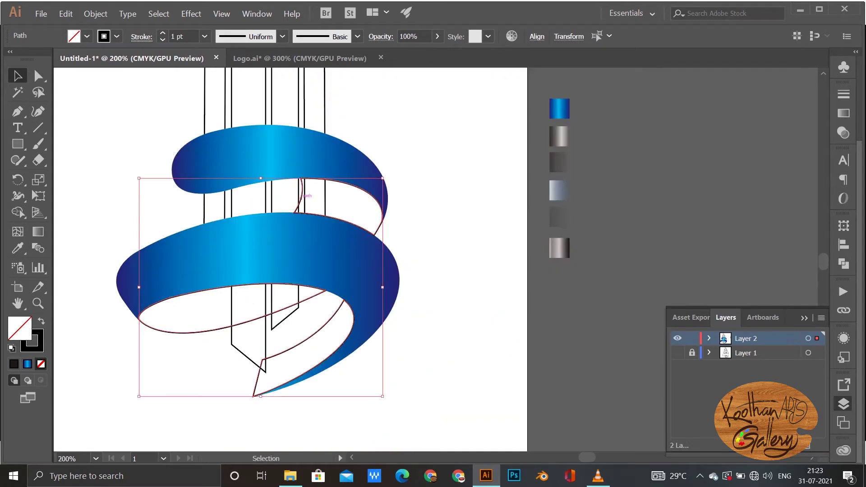
{"action": "key", "text": "i"}
{"action": "left_click", "coordinate": [560, 135]}
Redraw the lower and upper inner faces' gradients diagonally along each curve
{"action": "key", "text": "g"}
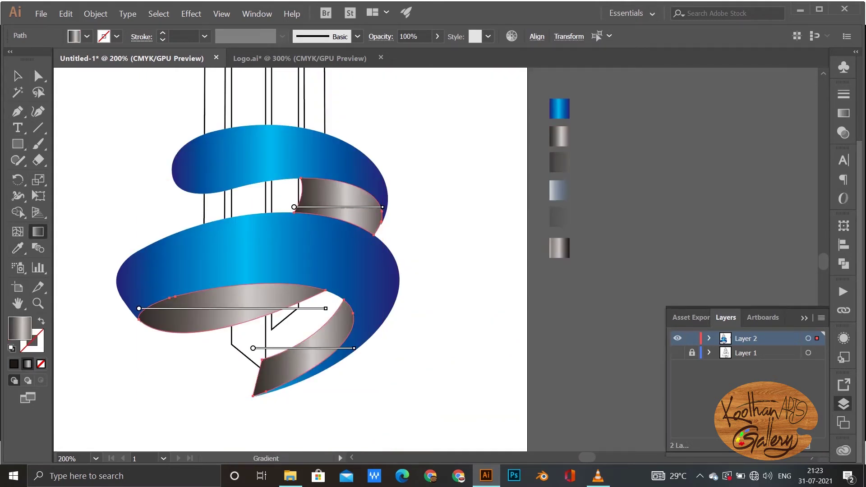
{"action": "left_click_drag", "start_coordinate": [141, 321], "coordinate": [326, 290]}
{"action": "left_click_drag", "start_coordinate": [298, 219], "coordinate": [382, 192]}
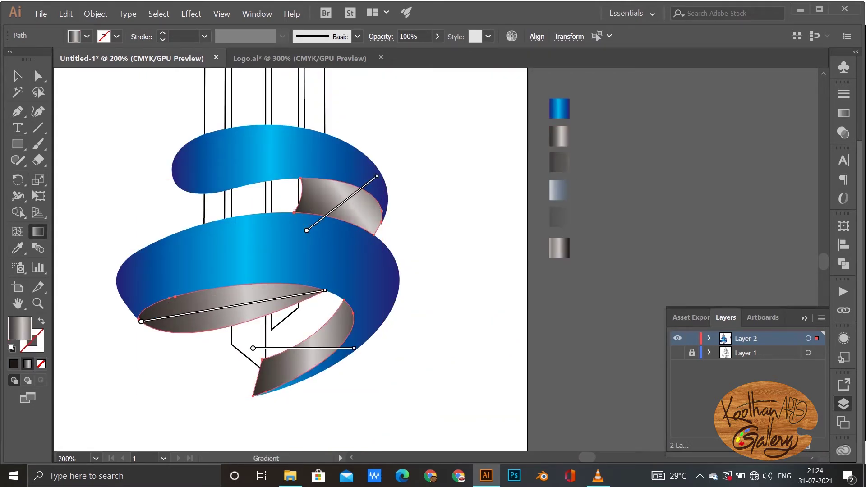
{"action": "left_click_drag", "start_coordinate": [319, 229], "coordinate": [357, 184]}
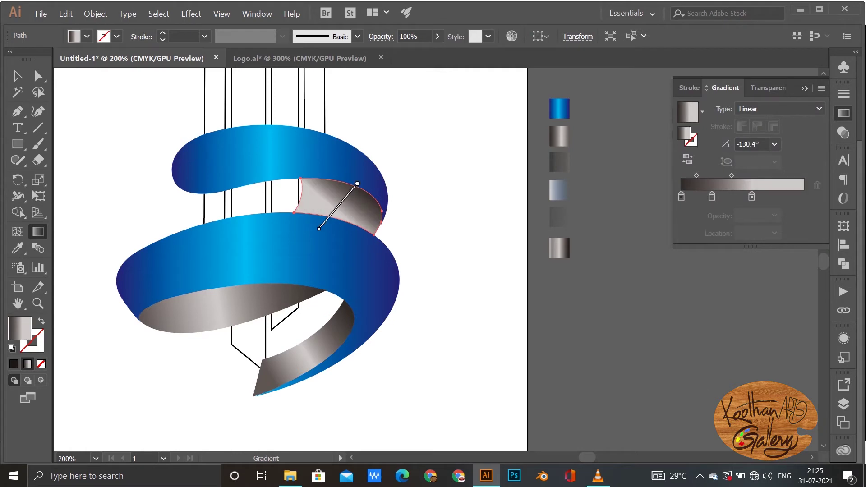
{"action": "left_click_drag", "start_coordinate": [327, 225], "coordinate": [352, 180]}
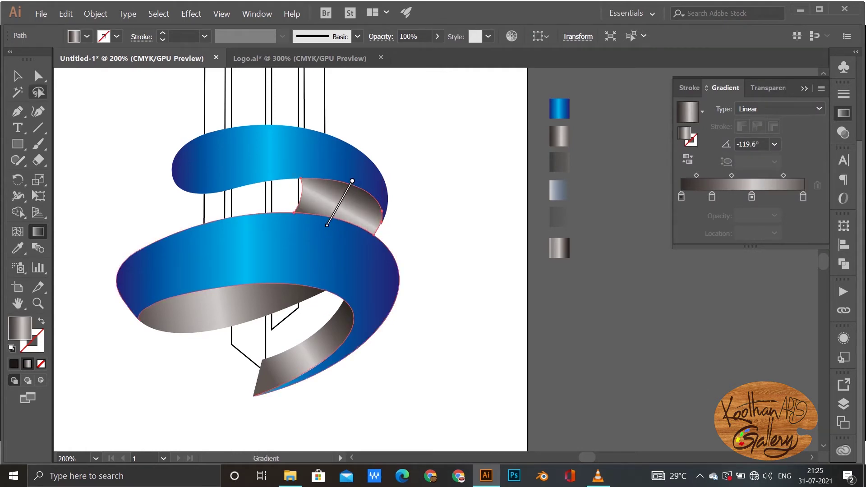
{"action": "key", "text": "v"}
{"action": "left_click", "coordinate": [348, 172]}
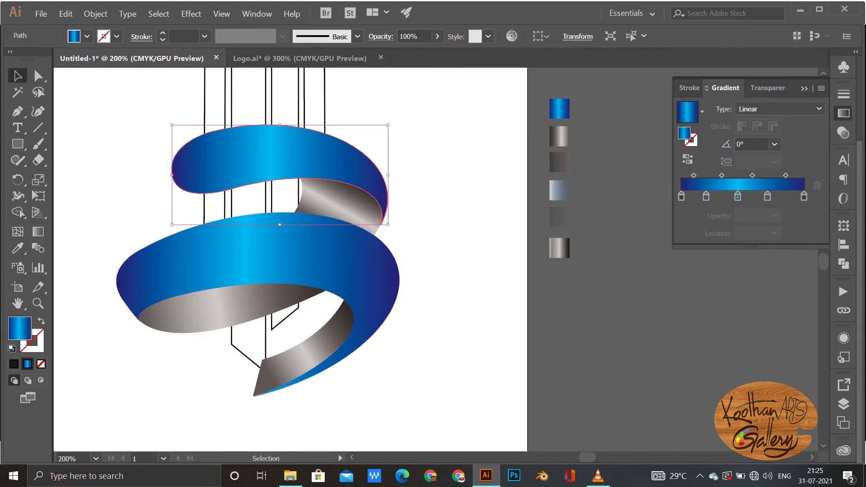
Give the upper loop's inner copy the light translucent gradient, angled to brighten its top edge
{"action": "left_click", "coordinate": [368, 203]}
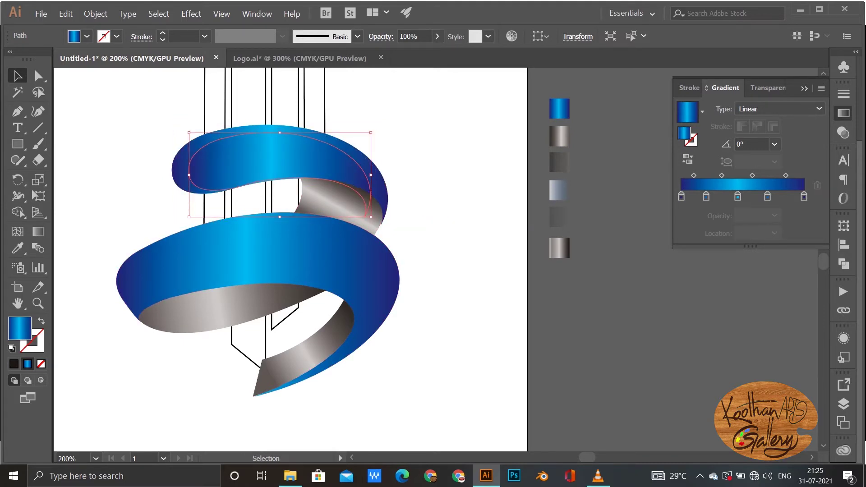
{"action": "key", "text": "i"}
{"action": "left_click", "coordinate": [560, 190]}
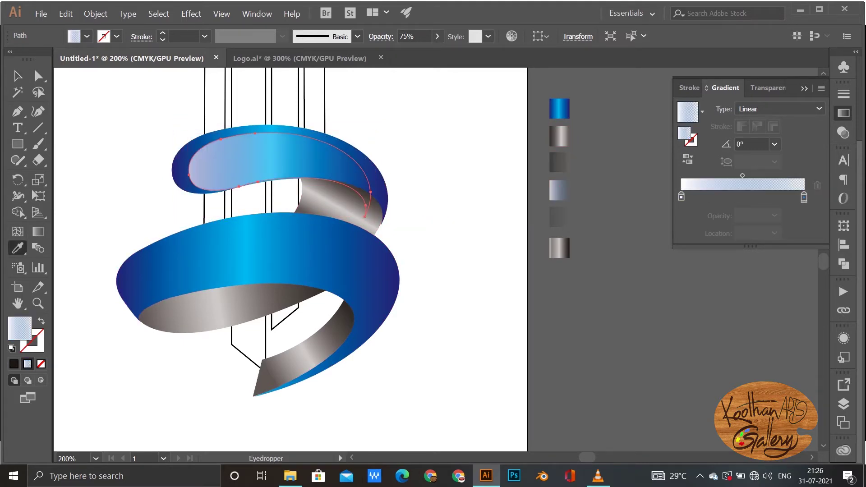
{"action": "key", "text": "g"}
{"action": "left_click_drag", "start_coordinate": [265, 136], "coordinate": [267, 166]}
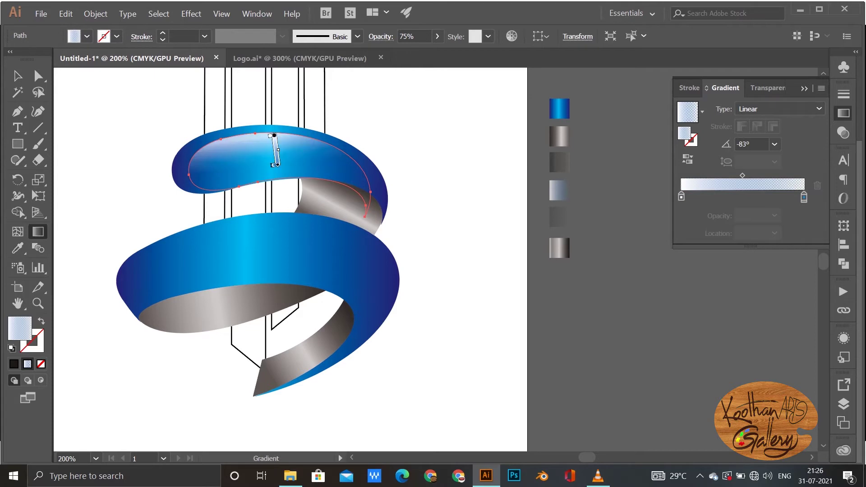
{"action": "key", "text": "ctrl+shift+a"}
{"action": "key", "text": "v"}
Flatten and tilt the upper highlight to follow the ribbon, and shift its gradient slightly lower
{"action": "left_click", "coordinate": [207, 167]}
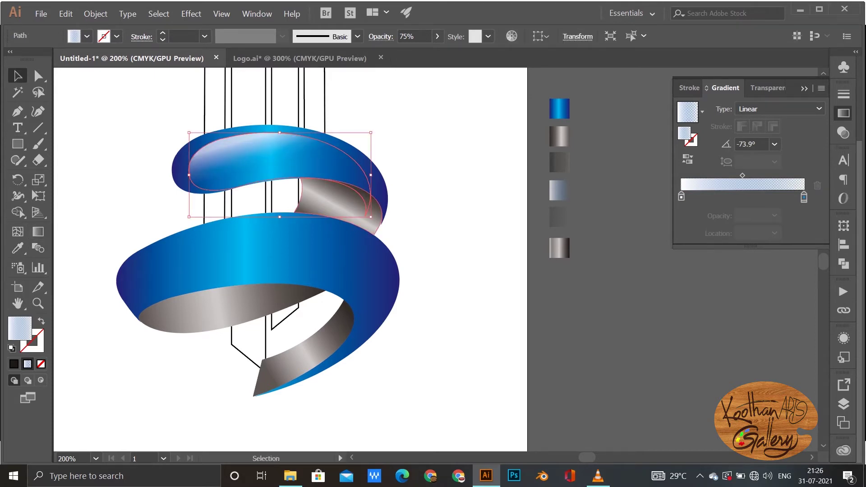
{"action": "left_click_drag", "start_coordinate": [279, 216], "coordinate": [279, 203]}
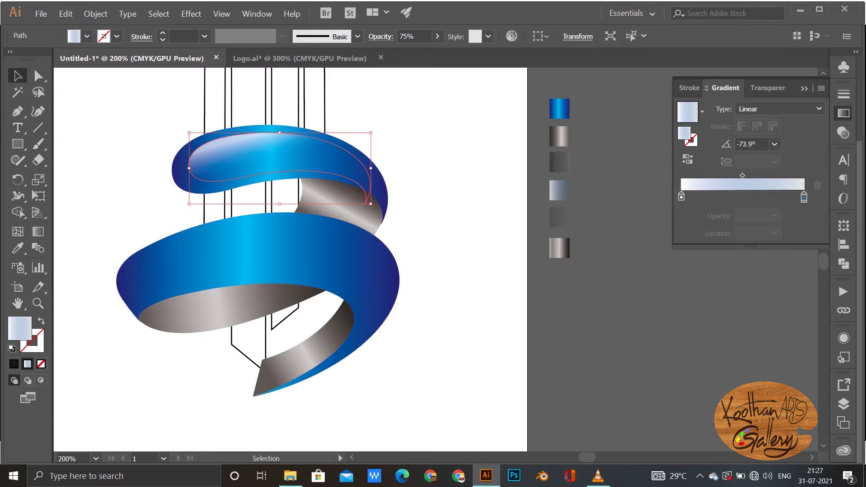
{"action": "left_click_drag", "start_coordinate": [375, 208], "coordinate": [376, 201]}
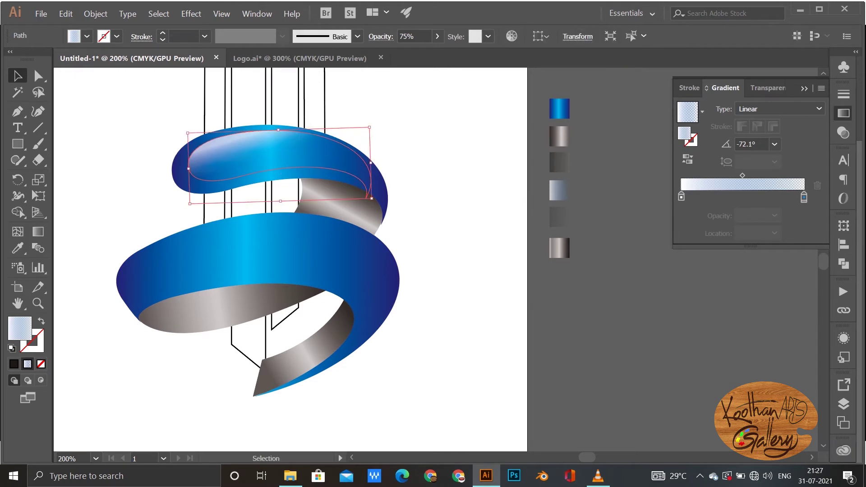
{"action": "left_click", "coordinate": [843, 132]}
{"action": "key", "text": "g"}
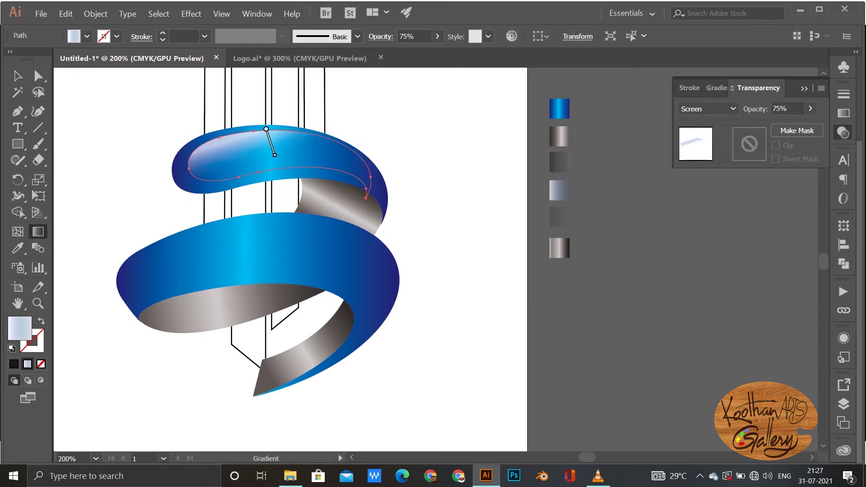
{"action": "left_click_drag", "start_coordinate": [269, 140], "coordinate": [270, 144]}
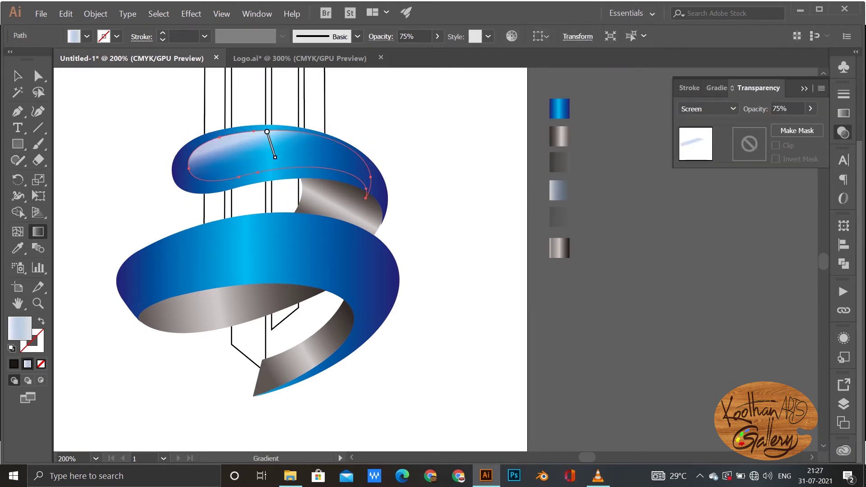
{"action": "key", "text": "v"}
Apply the light translucent gradient to a smaller inner copy of the lower loop, angled upward
{"action": "left_click", "coordinate": [135, 241]}
{"action": "left_click", "coordinate": [149, 270]}
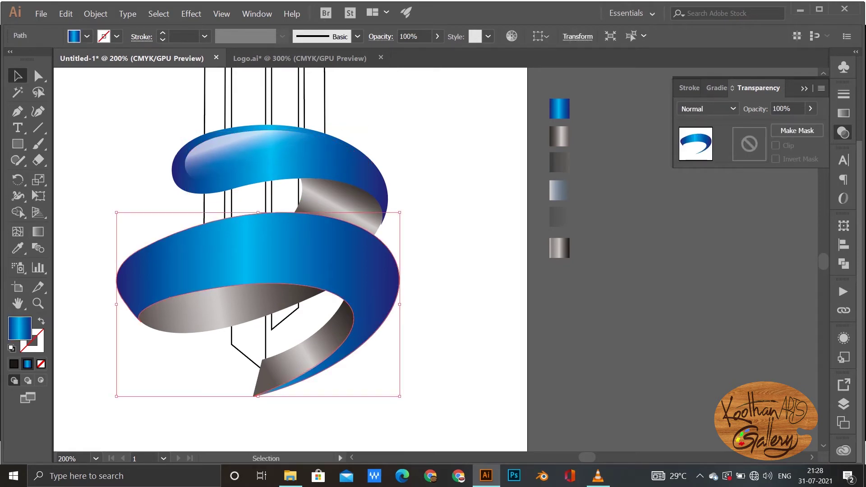
{"action": "left_click_drag", "start_coordinate": [399, 397], "coordinate": [384, 385]}
{"action": "left_click", "coordinate": [17, 248]}
{"action": "left_click", "coordinate": [226, 151]}
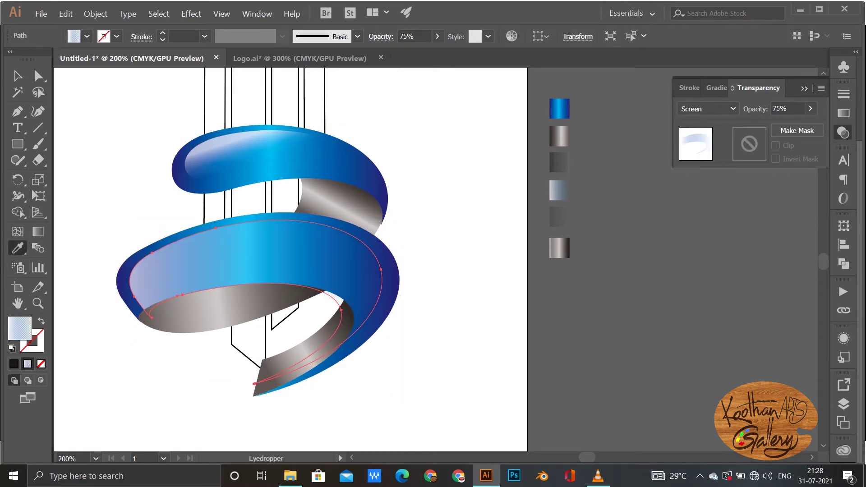
{"action": "key", "text": "g"}
{"action": "left_click_drag", "start_coordinate": [230, 220], "coordinate": [255, 276]}
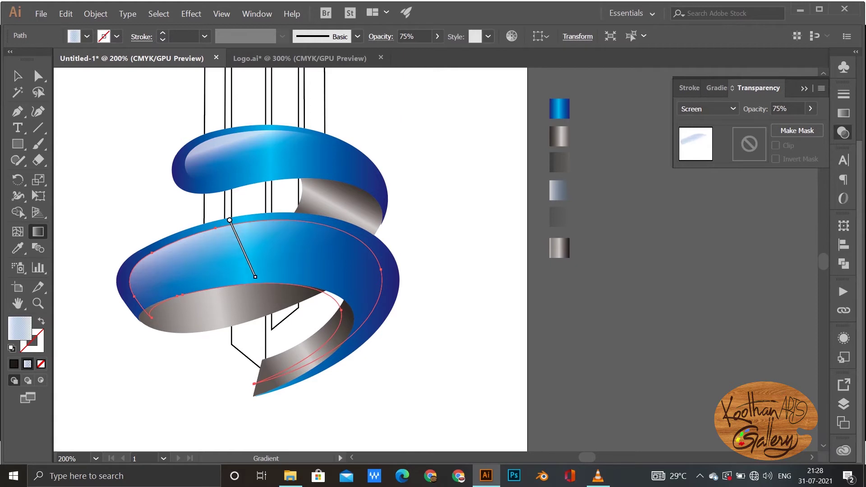
Send the grey ribbon piece behind the blue spiral
{"action": "key", "text": "v"}
{"action": "scroll", "coordinate": [289, 260], "scroll_direction": "up", "scroll_amount": 3}
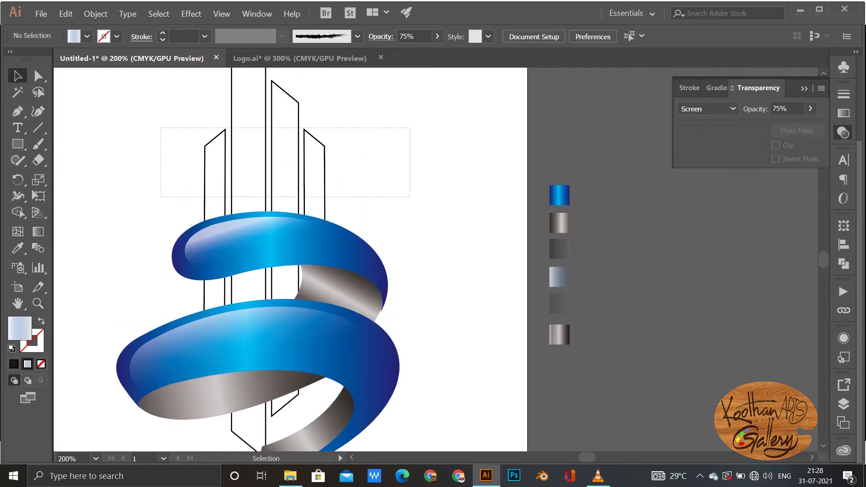
{"action": "left_click", "coordinate": [342, 289]}
{"action": "key", "text": "ctrl+shift+bracketleft"}
Fill the tower outlines with the grey gradient, shifting one stop and adding another
{"action": "left_click", "coordinate": [324, 189]}
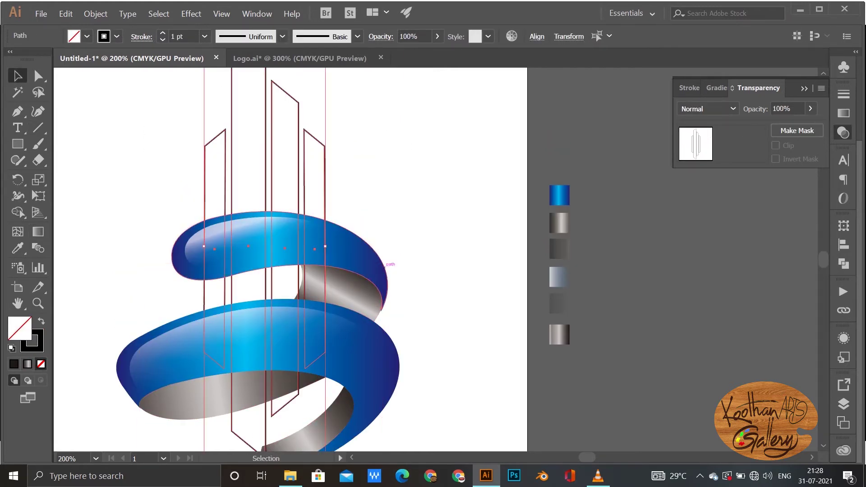
{"action": "key", "text": "i"}
{"action": "left_click", "coordinate": [559, 223]}
{"action": "left_click", "coordinate": [843, 113]}
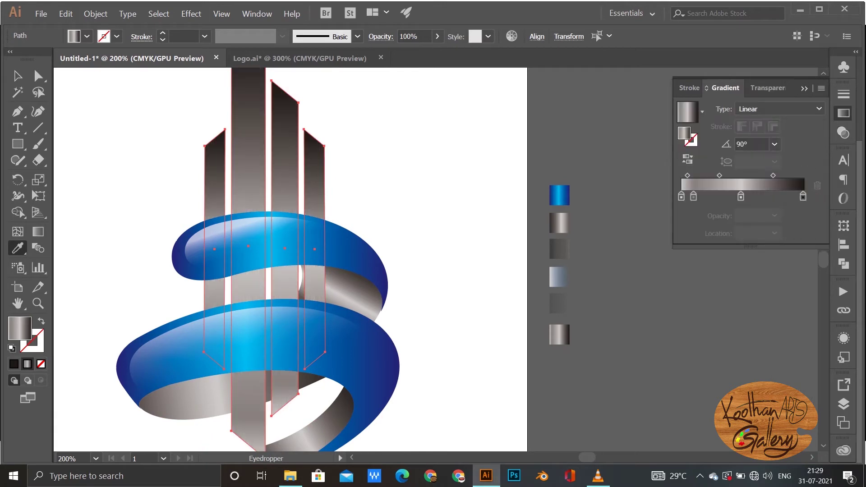
{"action": "scroll", "coordinate": [289, 259], "scroll_direction": "up", "scroll_amount": 2}
{"action": "left_click_drag", "start_coordinate": [740, 196], "coordinate": [702, 197]}
{"action": "scroll", "coordinate": [289, 260], "scroll_direction": "down", "scroll_amount": 3}
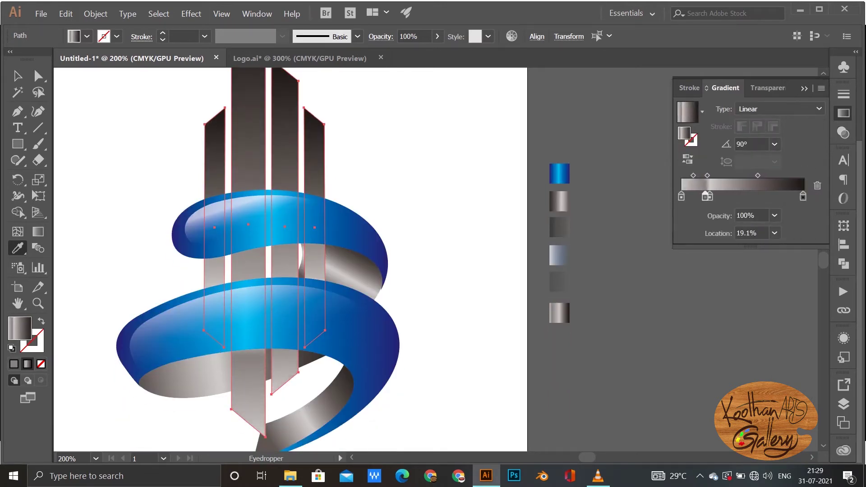
{"action": "left_click", "coordinate": [739, 197]}
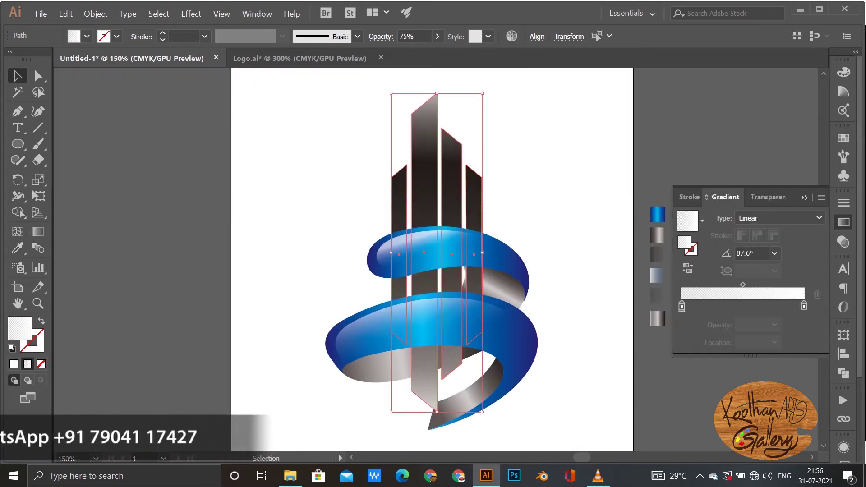
{"action": "left_click", "coordinate": [451, 203]}
Set vertical highlight gradient directions on the middle and left tower strips
{"action": "key", "text": "g"}
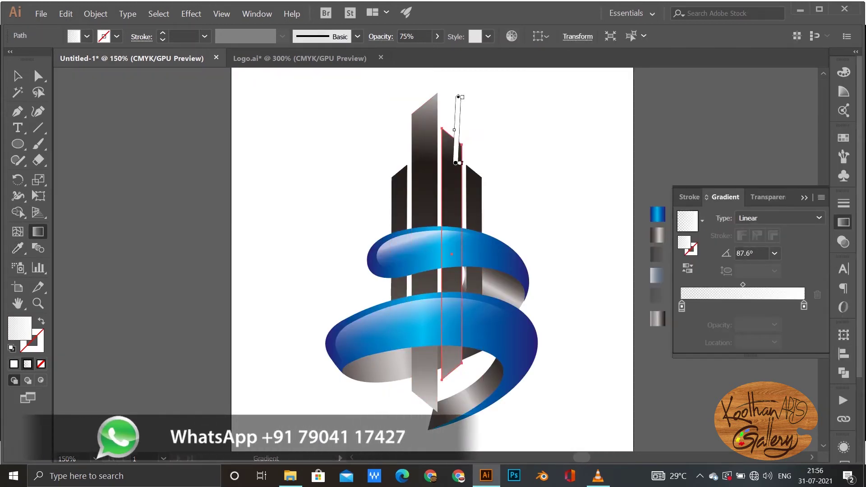
{"action": "left_click_drag", "start_coordinate": [457, 124], "coordinate": [456, 162]}
{"action": "left_click", "coordinate": [473, 203]}
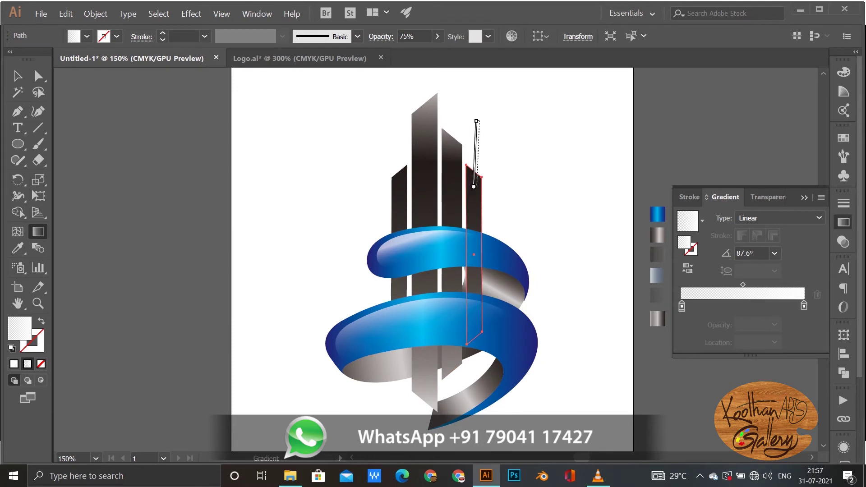
{"action": "left_click", "coordinate": [399, 203]}
{"action": "left_click_drag", "start_coordinate": [397, 191], "coordinate": [401, 125]}
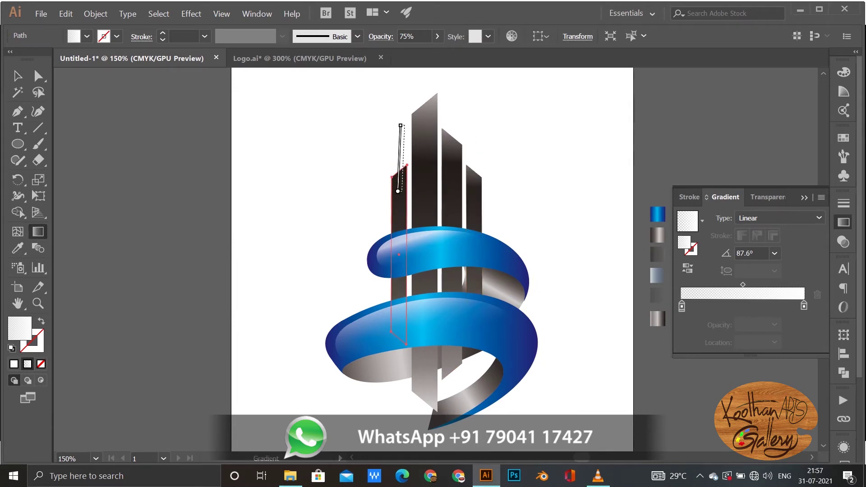
{"action": "key", "text": "v"}
Nudge the upper blue ribbon slightly left and down
{"action": "left_click", "coordinate": [451, 248]}
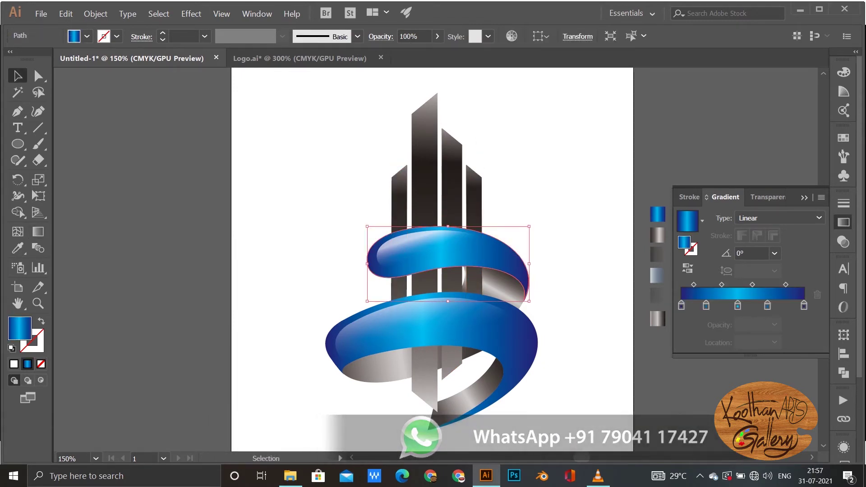
{"action": "left_click", "coordinate": [496, 280]}
{"action": "left_click", "coordinate": [451, 248]}
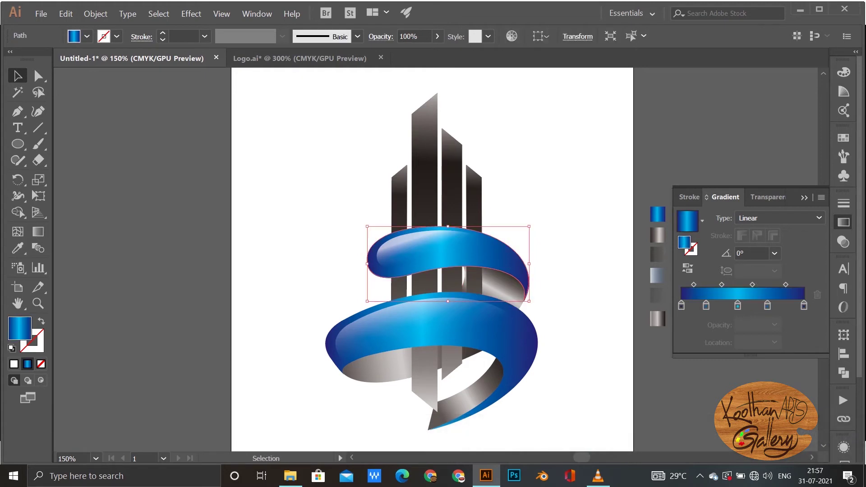
{"action": "key", "text": "Down"}
{"action": "key", "text": "Down"}
{"action": "key", "text": "Down"}
{"action": "key", "text": "Left"}
{"action": "key", "text": "Left"}
Give the grey inner piece the dark 35% shadow gradient
{"action": "left_click", "coordinate": [496, 284], "text": "shift"}
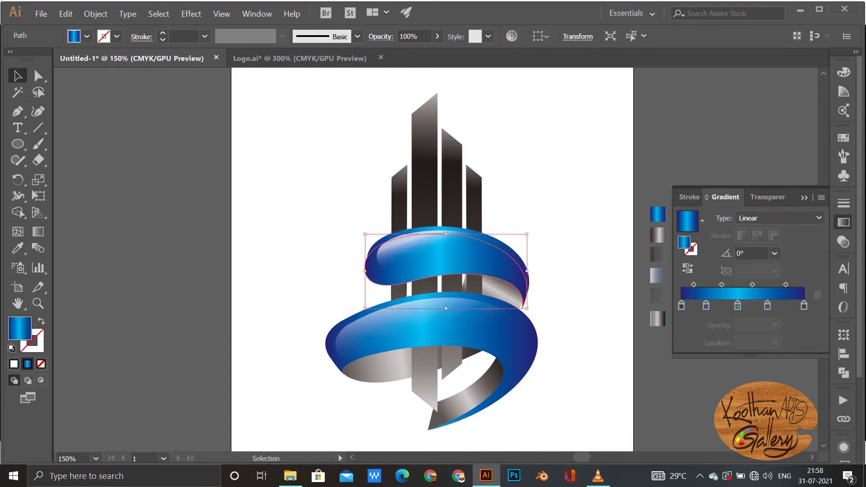
{"action": "left_click", "coordinate": [496, 284]}
{"action": "key", "text": "i"}
{"action": "left_click", "coordinate": [471, 203]}
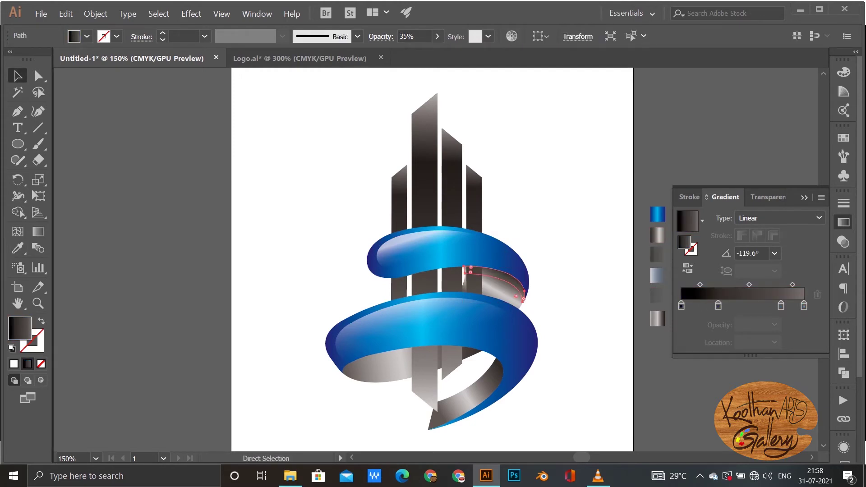
Shift the artwork upward and rebuild the lower ribbon's inner fold shape
{"action": "key", "text": "ctrl+shift+a"}
{"action": "key", "text": "ctrl+z"}
{"action": "key", "text": "ctrl+z"}
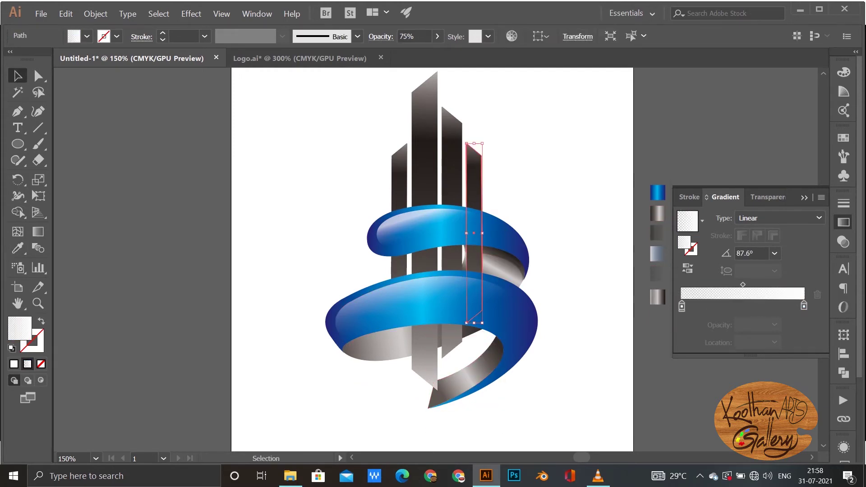
{"action": "key", "text": "ctrl+z"}
{"action": "key", "text": "ctrl+z"}
{"action": "key", "text": "ctrl+z"}
{"action": "key", "text": "ctrl+z"}
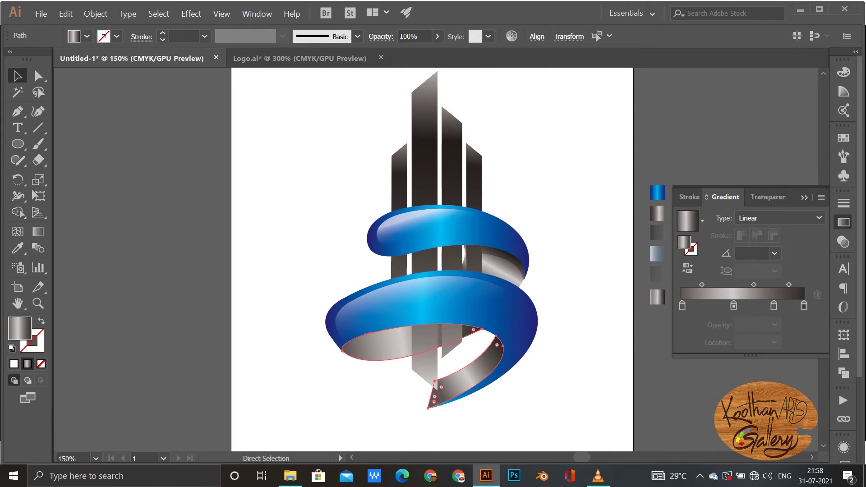
{"action": "key", "text": "ctrl+z"}
{"action": "key", "text": "ctrl+z"}
{"action": "key", "text": "ctrl+z"}
{"action": "key", "text": "ctrl+z"}
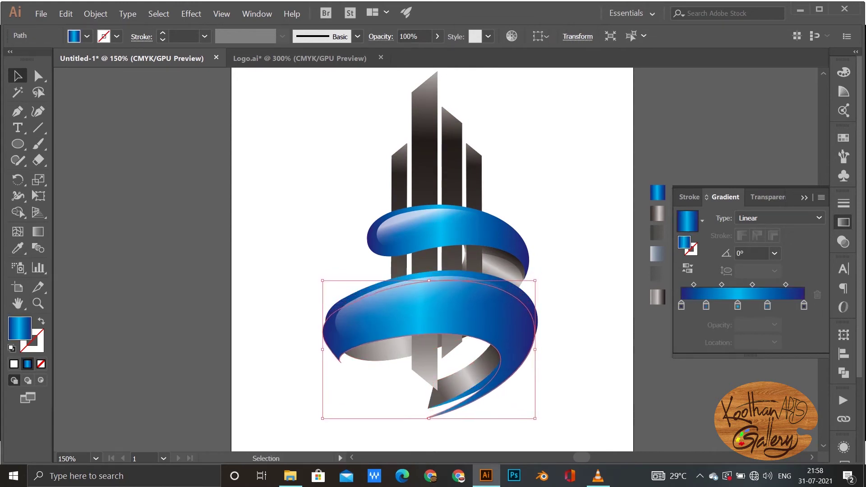
{"action": "key", "text": "ctrl+z"}
{"action": "key", "text": "ctrl+z"}
{"action": "key", "text": "ctrl+z"}
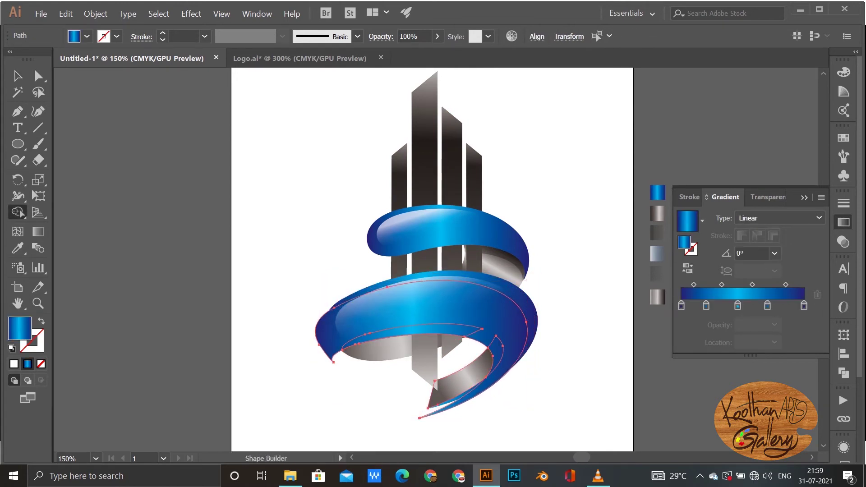
{"action": "key", "text": "ctrl+z"}
{"action": "key", "text": "ctrl+z"}
Give the lower ribbon's grey inner fold the dark 35% shadow gradient
{"action": "key", "text": "ctrl+z"}
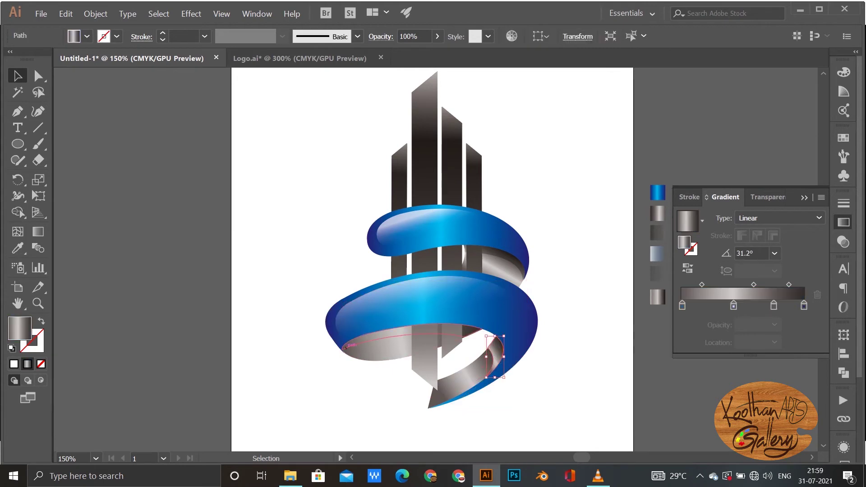
{"action": "key", "text": "ctrl+z"}
{"action": "key", "text": "ctrl+z"}
{"action": "key", "text": "i"}
{"action": "key", "text": "ctrl+z"}
{"action": "key", "text": "ctrl+z"}
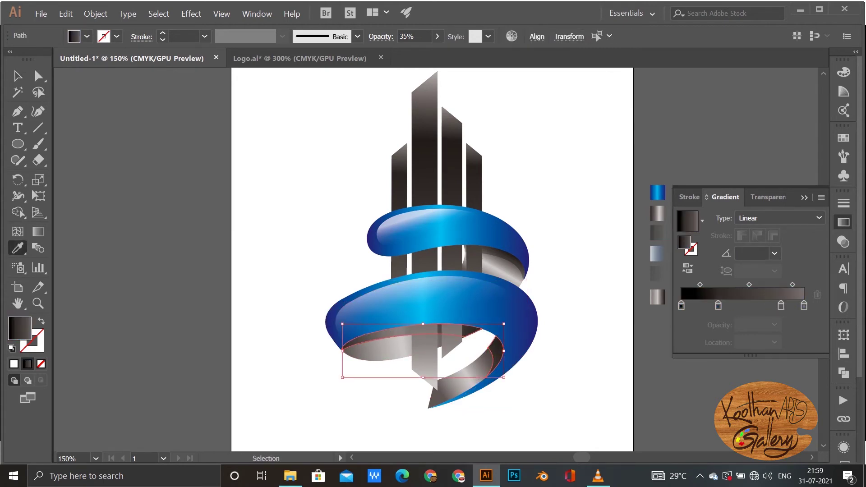
{"action": "key", "text": "ctrl+z"}
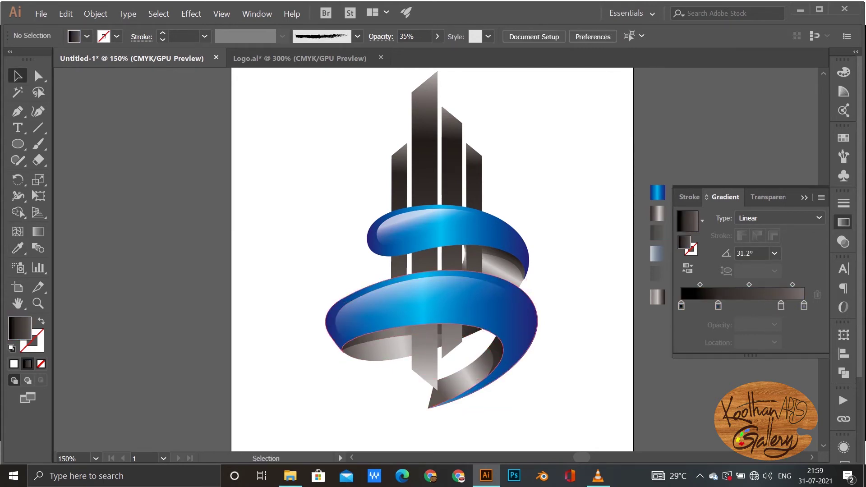
{"action": "key", "text": "ctrl+z"}
{"action": "key", "text": "ctrl+z"}
Turn a copy of the lower ribbon into an unfilled black 11 pt outline
{"action": "key", "text": "v"}
{"action": "left_click", "coordinate": [86, 36]}
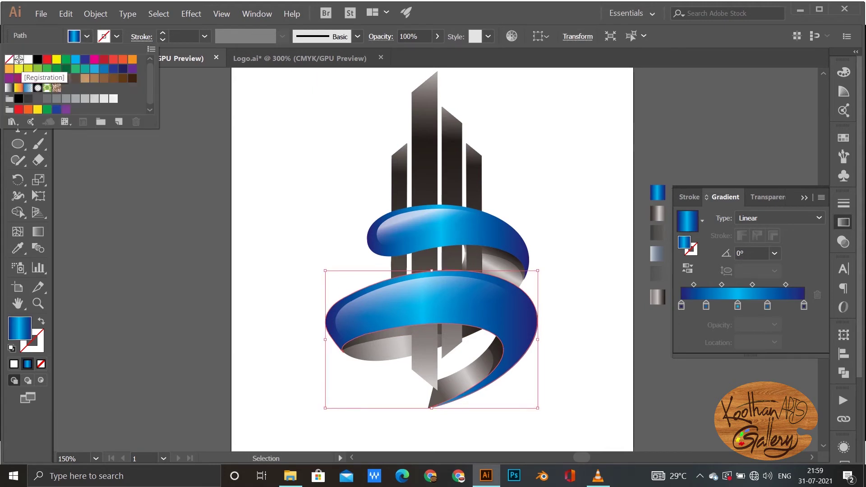
{"action": "left_click", "coordinate": [9, 57]}
{"action": "left_click", "coordinate": [116, 37]}
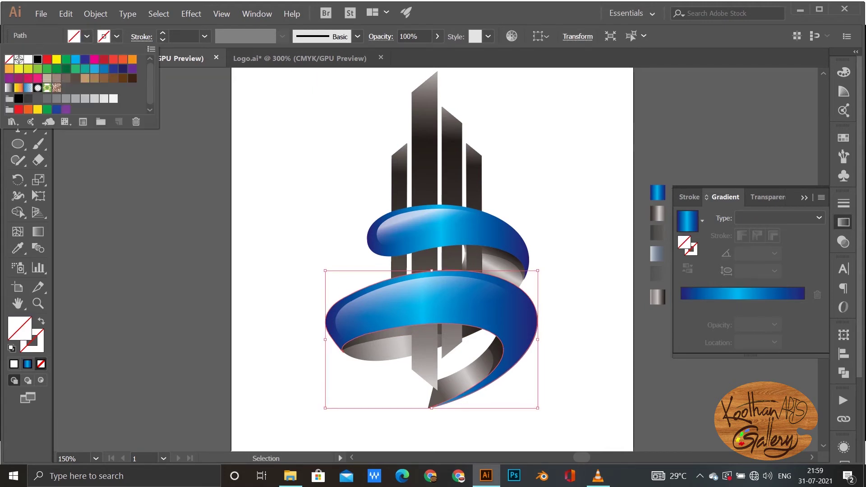
{"action": "left_click", "coordinate": [36, 60]}
{"action": "key", "text": "Escape"}
{"action": "left_click", "coordinate": [843, 203]}
{"action": "left_click", "coordinate": [723, 214]}
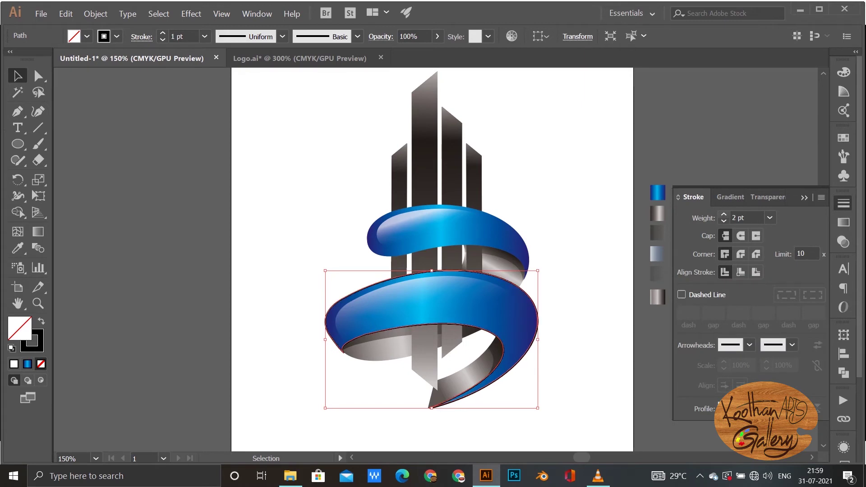
{"action": "left_click", "coordinate": [723, 214]}
Trim the outline to its inner curve by deleting the left, right and upper-left parts
{"action": "key", "text": "a"}
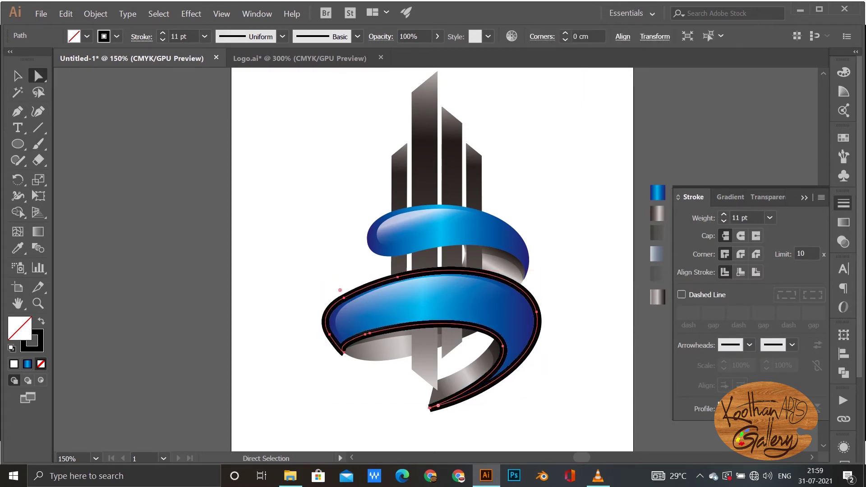
{"action": "left_click", "coordinate": [329, 334]}
{"action": "key", "text": "Delete"}
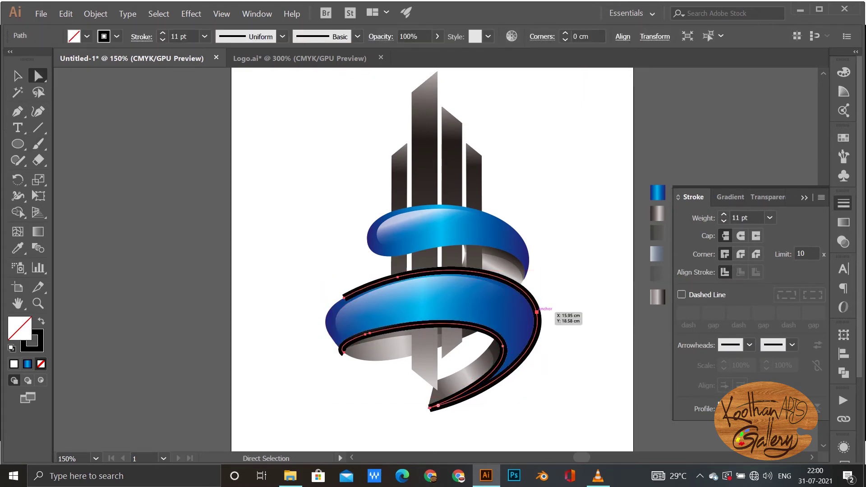
{"action": "left_click", "coordinate": [537, 312]}
{"action": "key", "text": "Delete"}
{"action": "left_click", "coordinate": [397, 276]}
{"action": "key", "text": "Delete"}
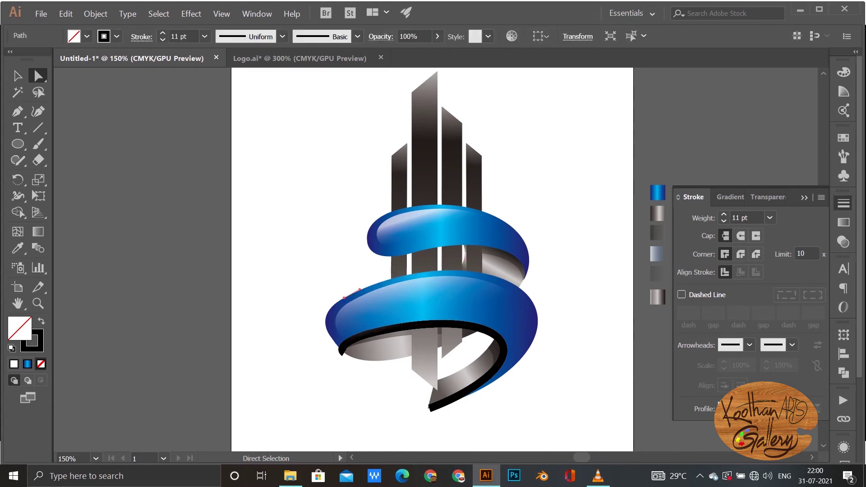
{"action": "key", "text": "ctrl+shift+a"}
{"action": "key", "text": "v"}
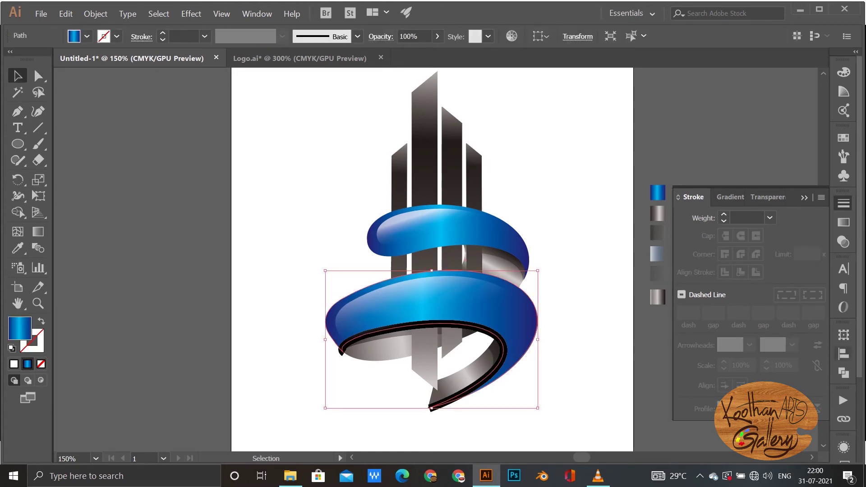
Taper the curved edge line with the lens width profile and expand it into a shape
{"action": "left_click", "coordinate": [471, 331]}
{"action": "left_click", "coordinate": [817, 408]}
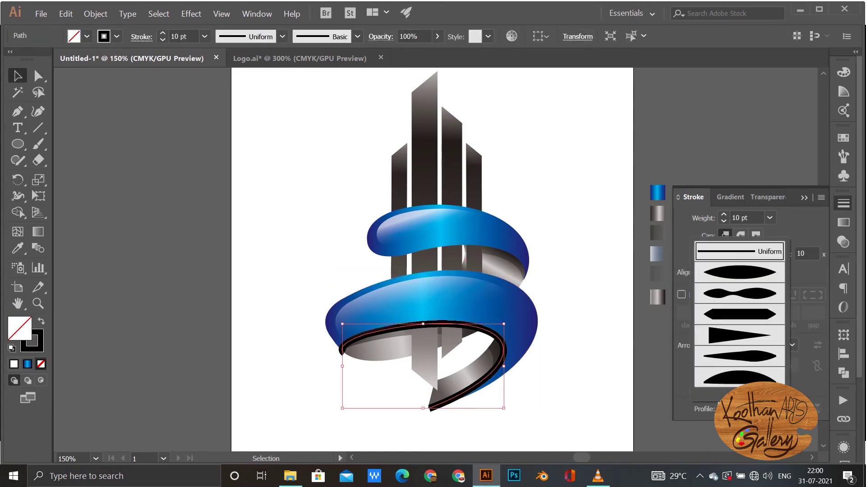
{"action": "left_click", "coordinate": [739, 271]}
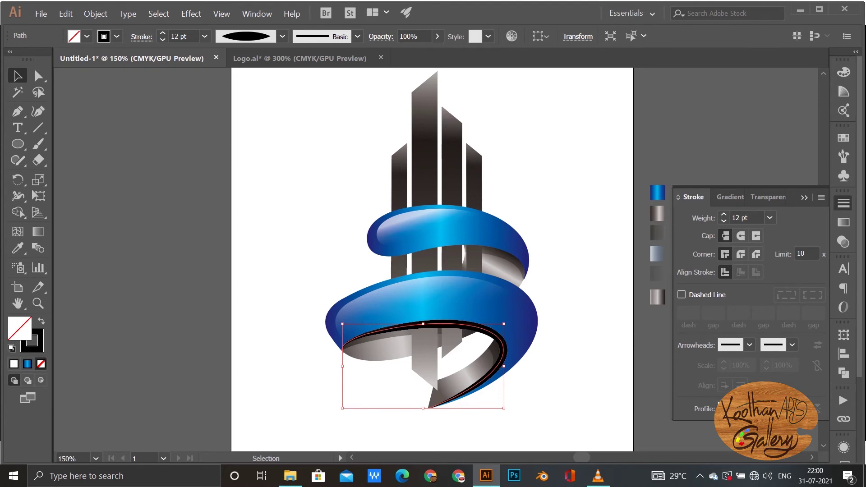
{"action": "left_click", "coordinate": [95, 14]}
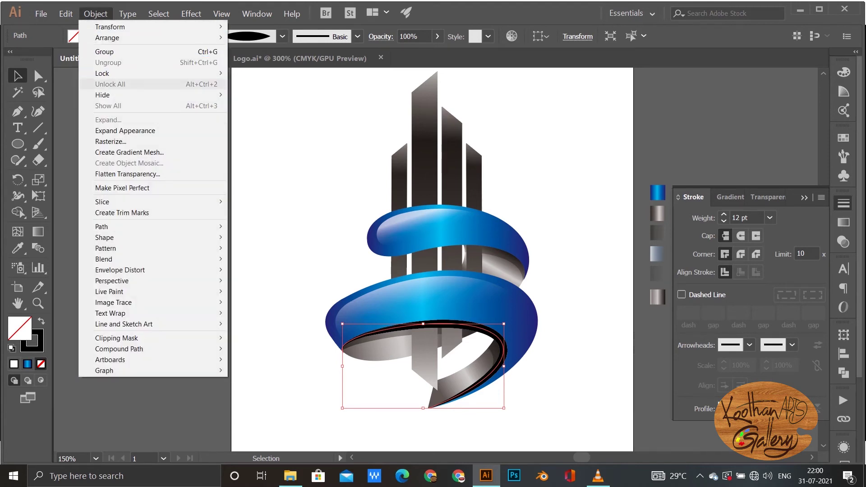
{"action": "left_click", "coordinate": [125, 130]}
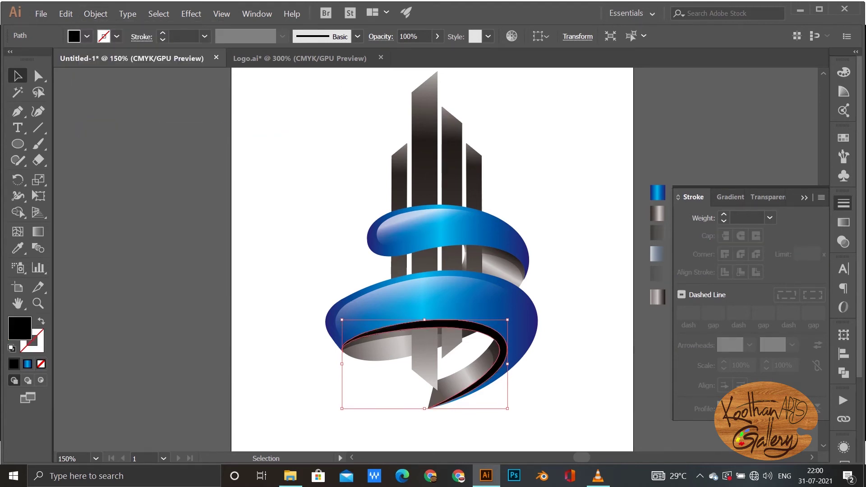
Fill the edge shape with the ribbon's blue gradient, stretched across the strip
{"action": "key", "text": "i"}
{"action": "left_click", "coordinate": [490, 234]}
{"action": "key", "text": "g"}
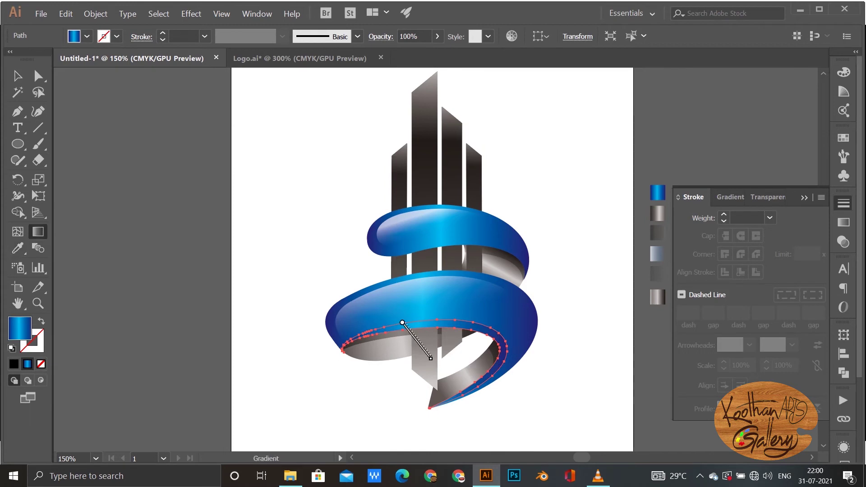
{"action": "left_click_drag", "start_coordinate": [430, 358], "coordinate": [476, 397]}
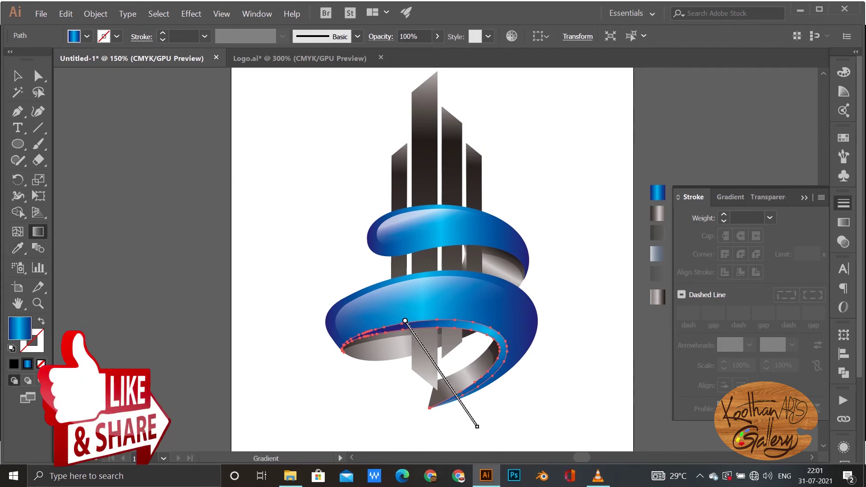
{"action": "left_click_drag", "start_coordinate": [421, 334], "coordinate": [469, 451]}
{"action": "key", "text": "v"}
{"action": "left_click", "coordinate": [586, 135]}
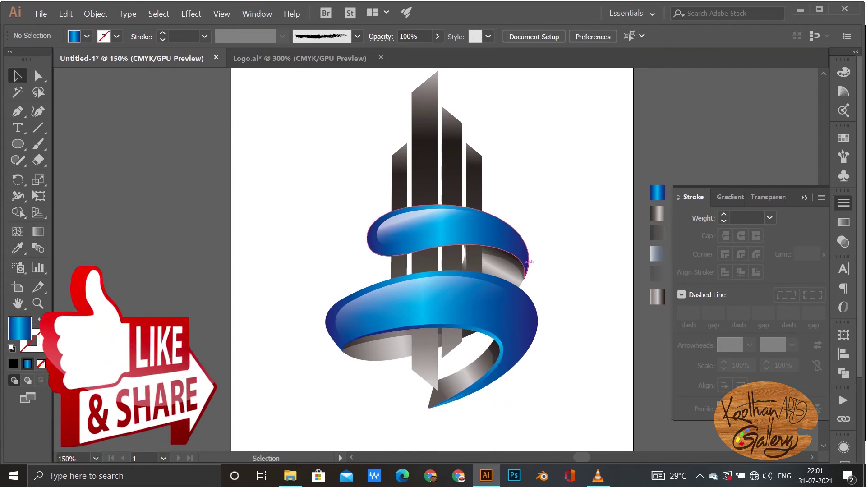
Give the upper ribbon a black 12 pt outline
{"action": "left_click", "coordinate": [447, 221]}
{"action": "left_click", "coordinate": [86, 36]}
{"action": "left_click", "coordinate": [38, 59]}
{"action": "key", "text": "Escape"}
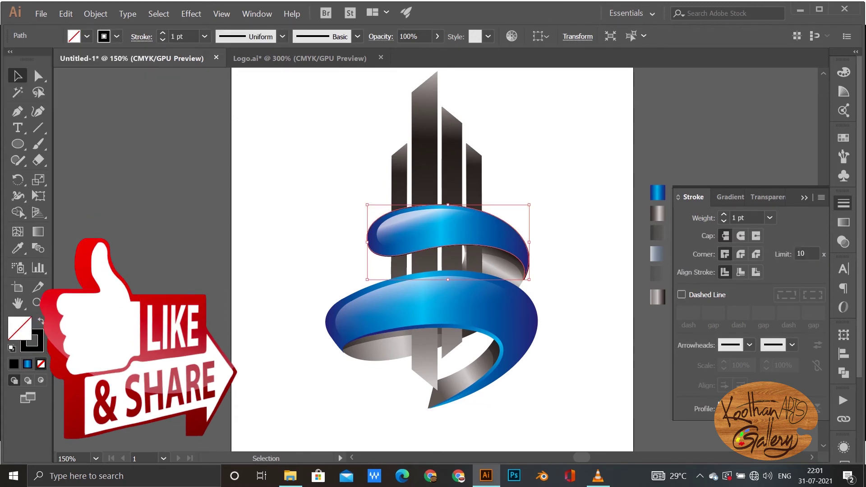
{"action": "type", "text": "12"}
{"action": "key", "text": "Return"}
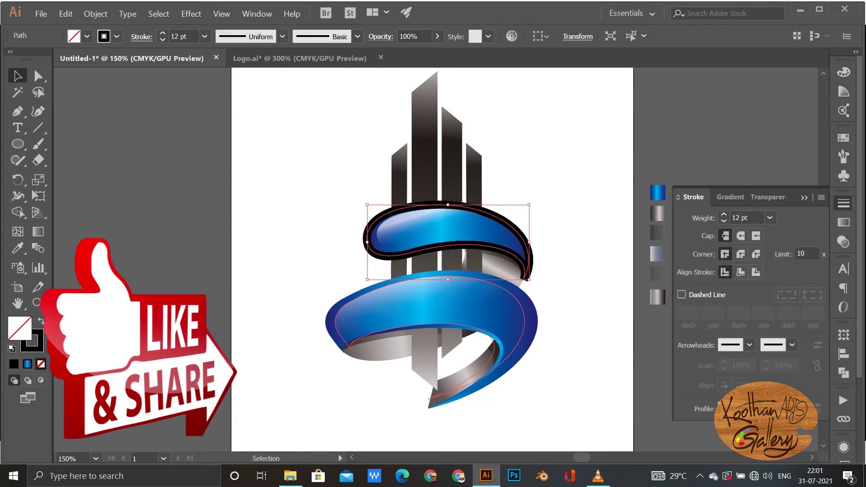
Delete the outline's left anchor and its top-right and top-left segments, keeping the lower path
{"action": "key", "text": "a"}
{"action": "left_click", "coordinate": [367, 242]}
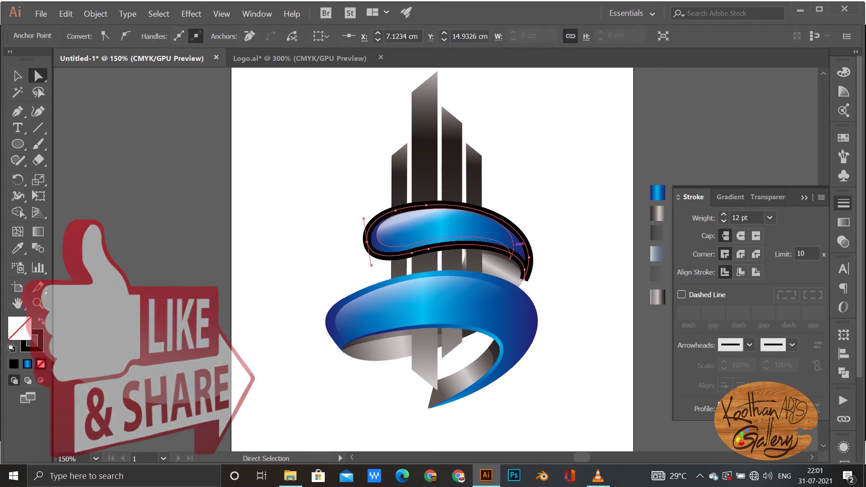
{"action": "key", "text": "Delete"}
{"action": "left_click", "coordinate": [429, 209]}
{"action": "key", "text": "Delete"}
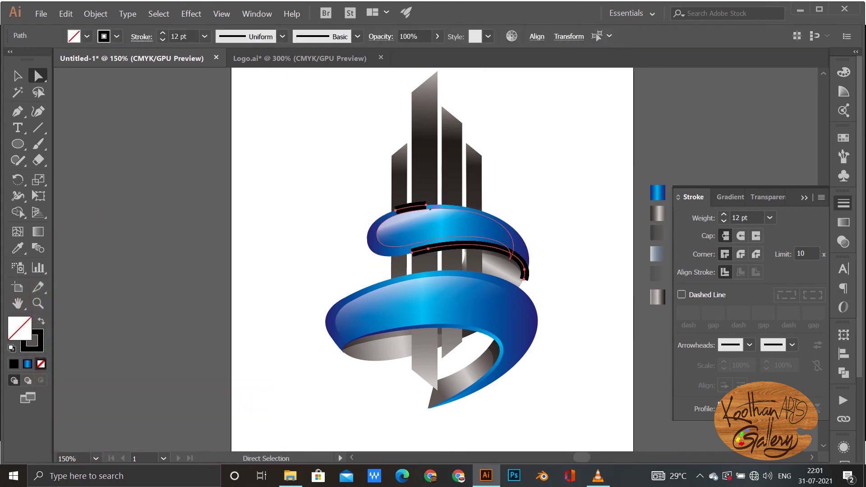
{"action": "left_click", "coordinate": [426, 206]}
{"action": "key", "text": "Delete"}
{"action": "left_click", "coordinate": [478, 244]}
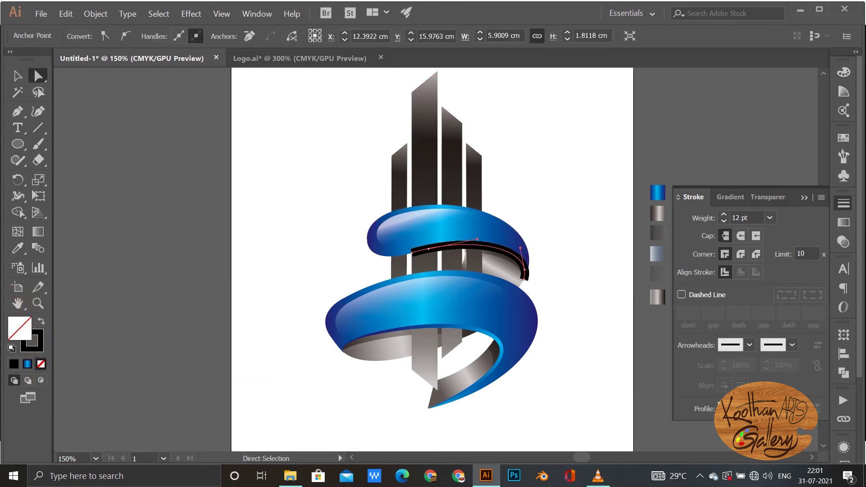
Taper the lower path with the lens profile, expand its appearance, and fill with blue gradient
{"action": "key", "text": "v"}
{"action": "left_click", "coordinate": [816, 409]}
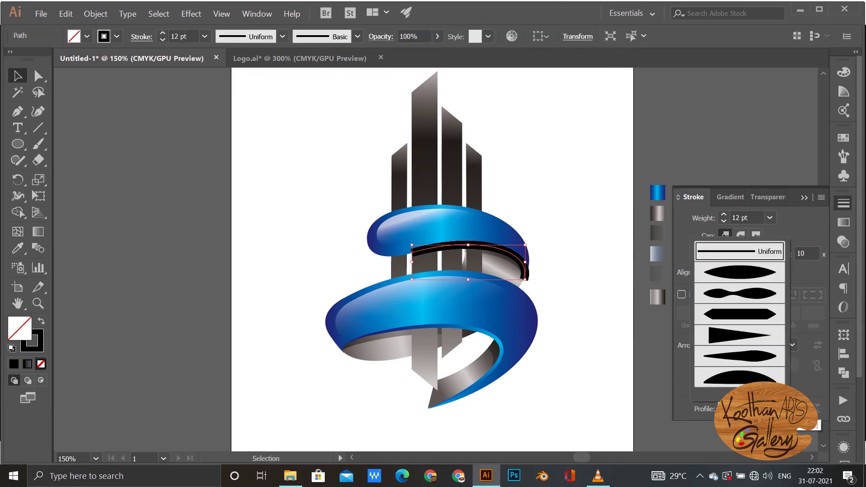
{"action": "left_click", "coordinate": [749, 275]}
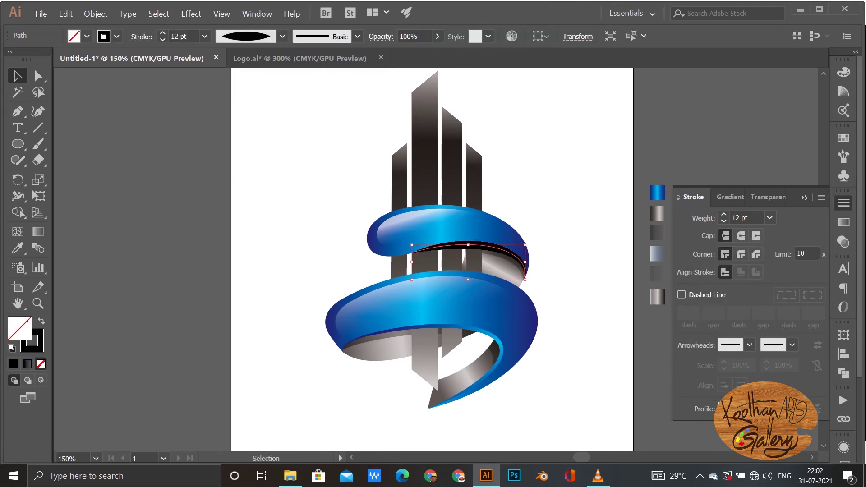
{"action": "left_click", "coordinate": [96, 13]}
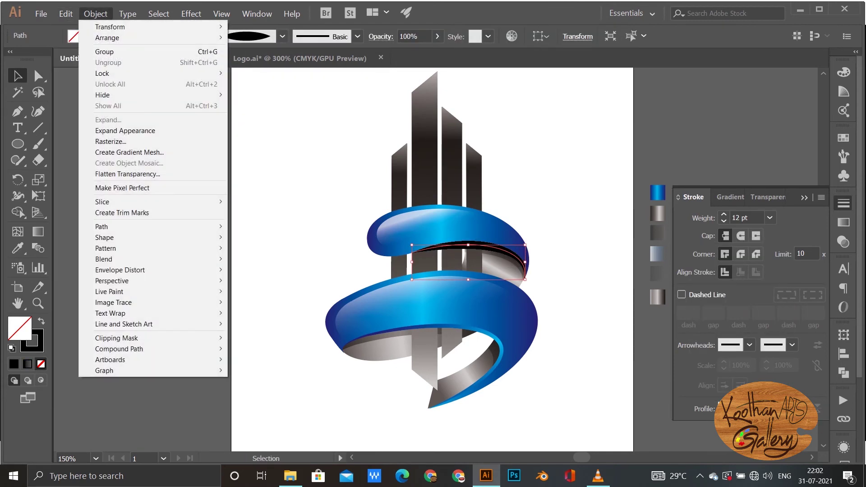
{"action": "left_click", "coordinate": [113, 130]}
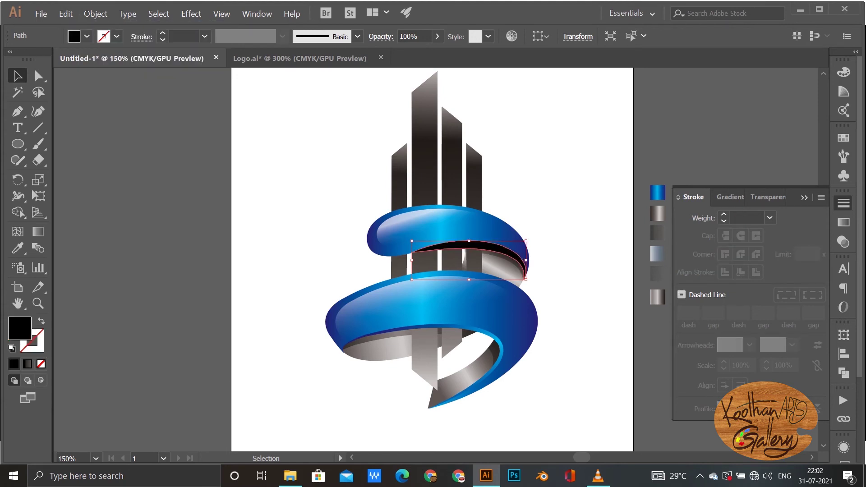
{"action": "key", "text": "i"}
{"action": "left_click", "coordinate": [656, 193]}
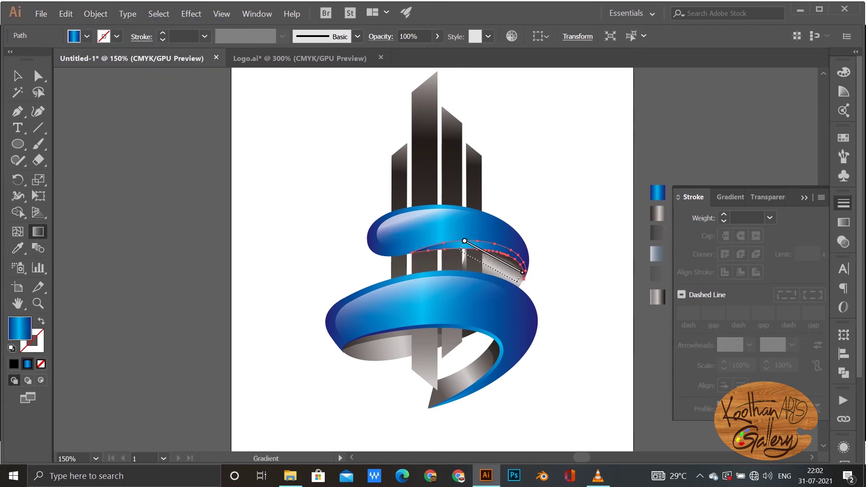
Make the blue ribbon path an unfilled white outline, nudged slightly right
{"action": "left_click", "coordinate": [396, 264]}
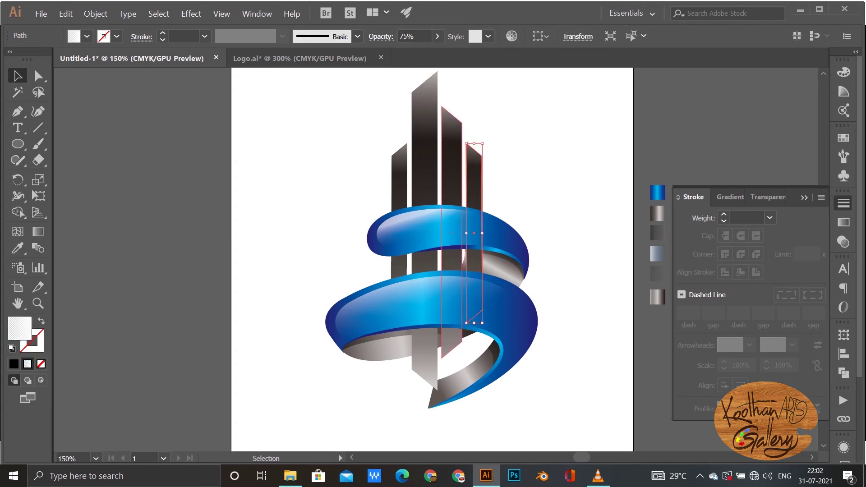
{"action": "left_click", "coordinate": [280, 180]}
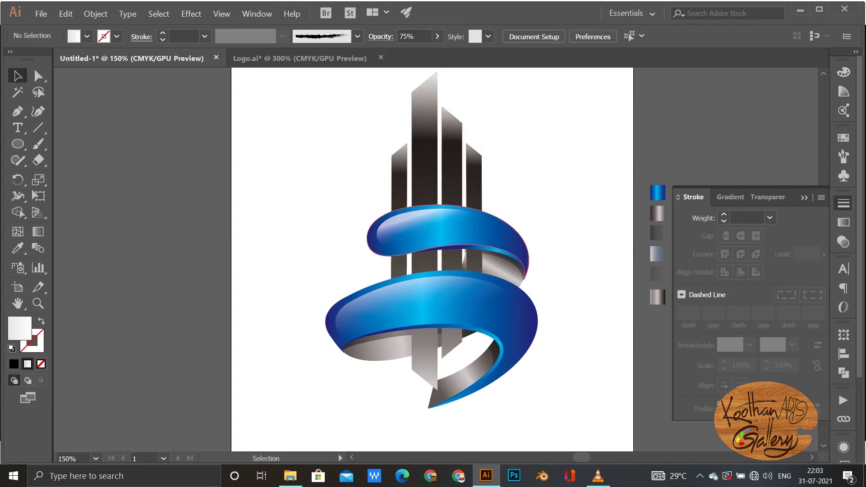
{"action": "left_click", "coordinate": [343, 298]}
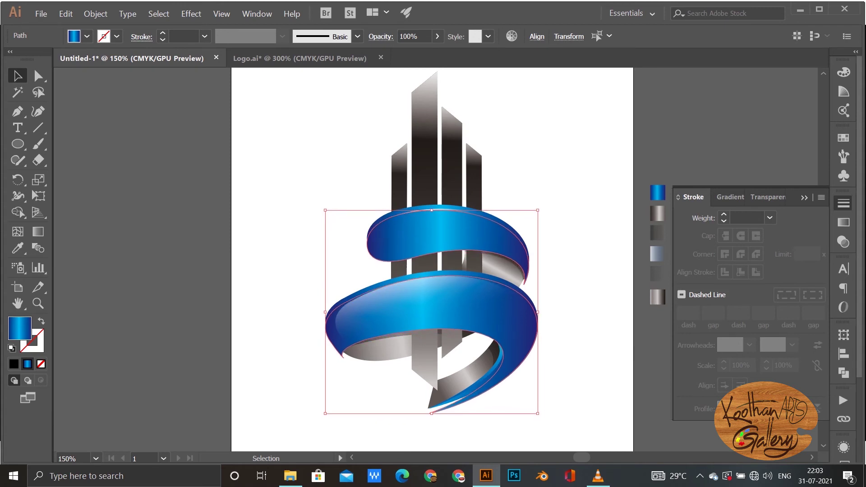
{"action": "left_click", "coordinate": [87, 36]}
{"action": "left_click", "coordinate": [9, 59]}
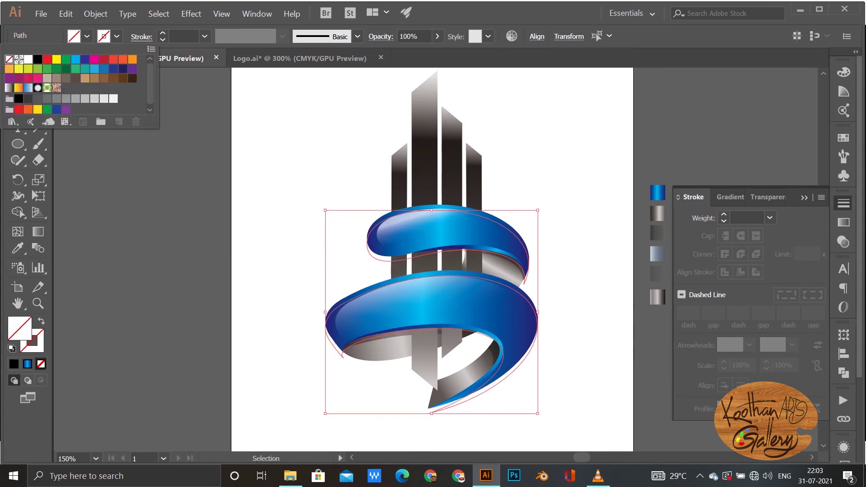
{"action": "key", "text": "Escape"}
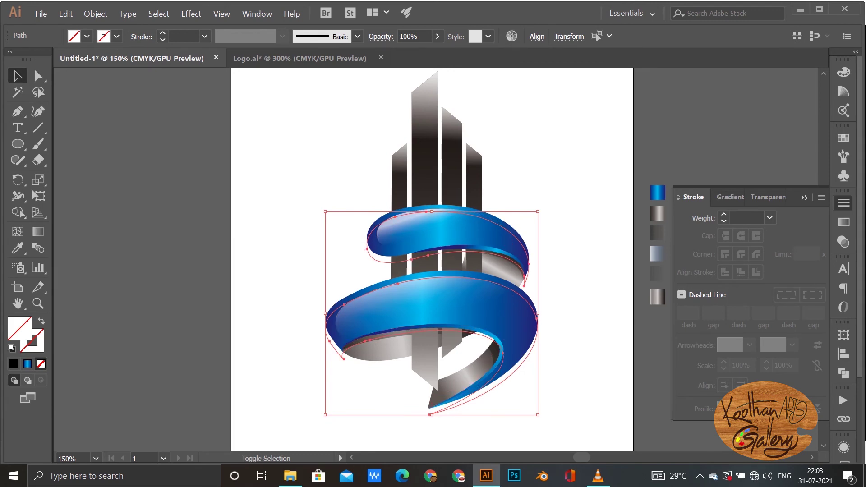
{"action": "left_click", "coordinate": [116, 36]}
{"action": "left_click", "coordinate": [28, 59]}
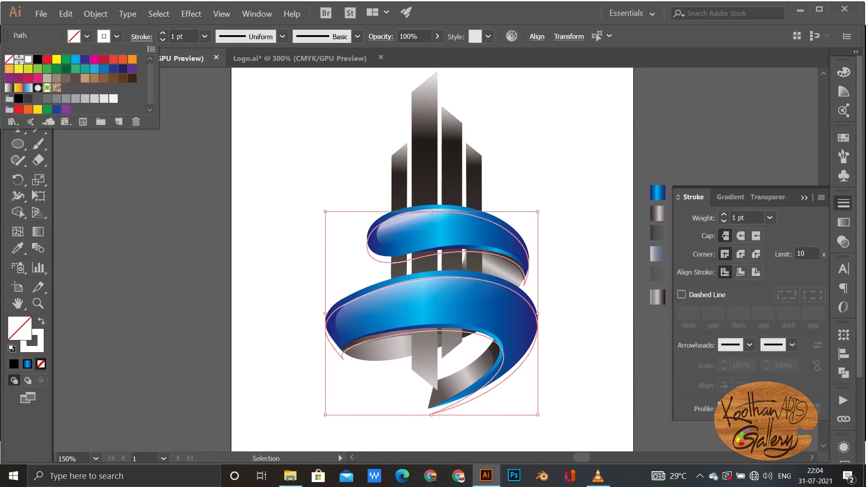
{"action": "left_click", "coordinate": [586, 315]}
{"action": "left_click", "coordinate": [518, 316]}
{"action": "key", "text": "Right"}
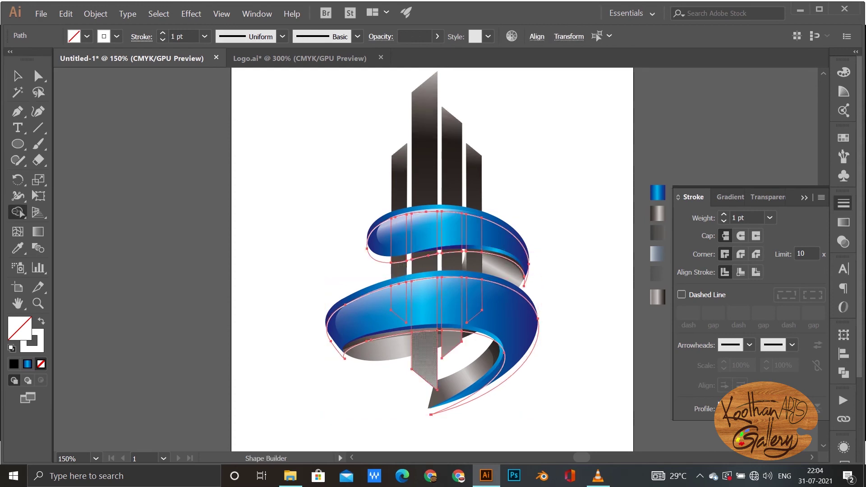
Select the tall building bar together with the central and lower bar pieces
{"action": "key", "text": "ctrl+shift+a"}
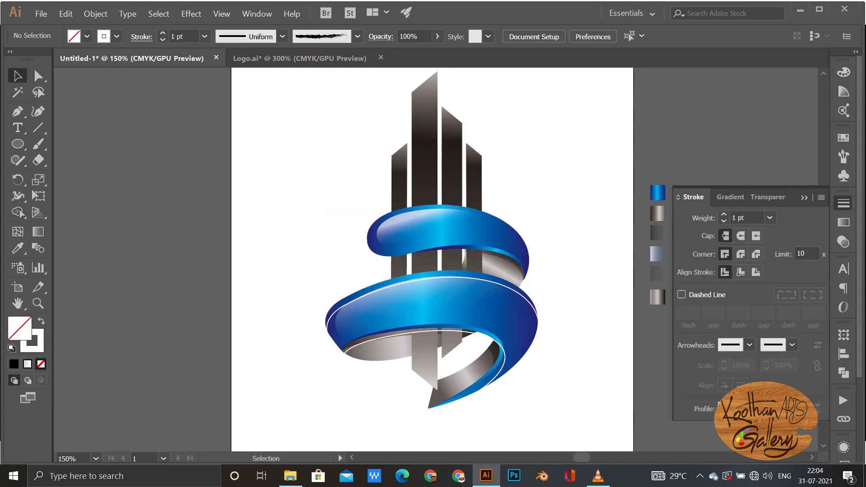
{"action": "left_click", "coordinate": [452, 233]}
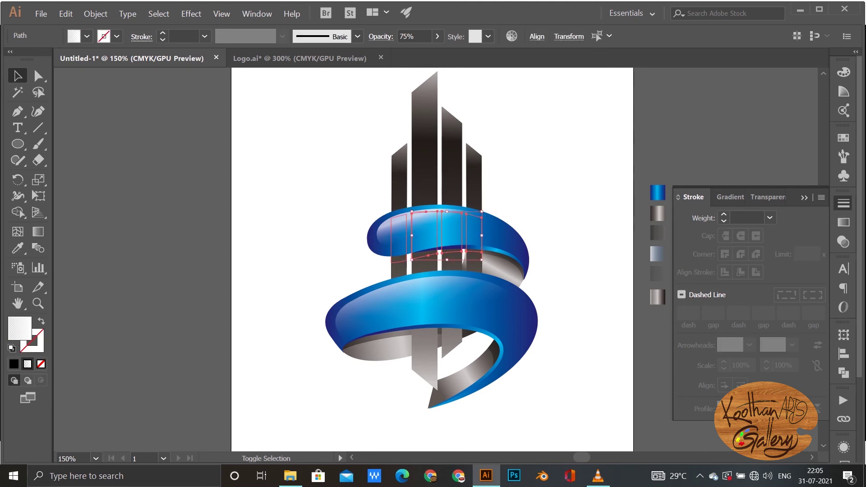
{"action": "left_click", "coordinate": [424, 356], "text": "shift"}
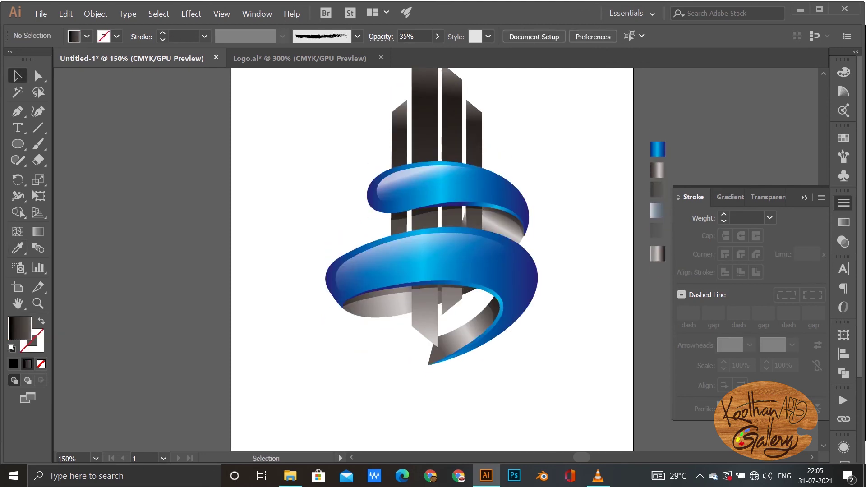
Add a grey-gradient ellipse shadow at 50% Multiply opacity under the tower
{"action": "scroll", "coordinate": [432, 248], "scroll_direction": "down", "scroll_amount": 1}
{"action": "left_click_drag", "start_coordinate": [312, 388], "coordinate": [569, 432]}
{"action": "key", "text": "i"}
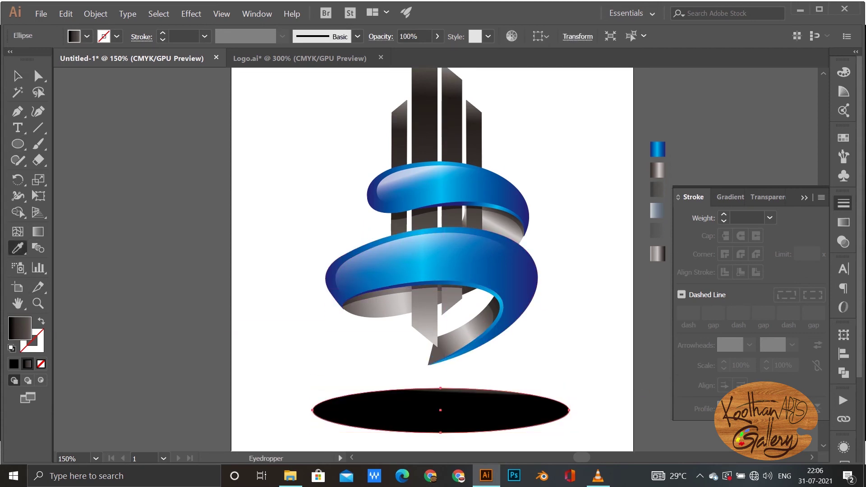
{"action": "left_click", "coordinate": [657, 190]}
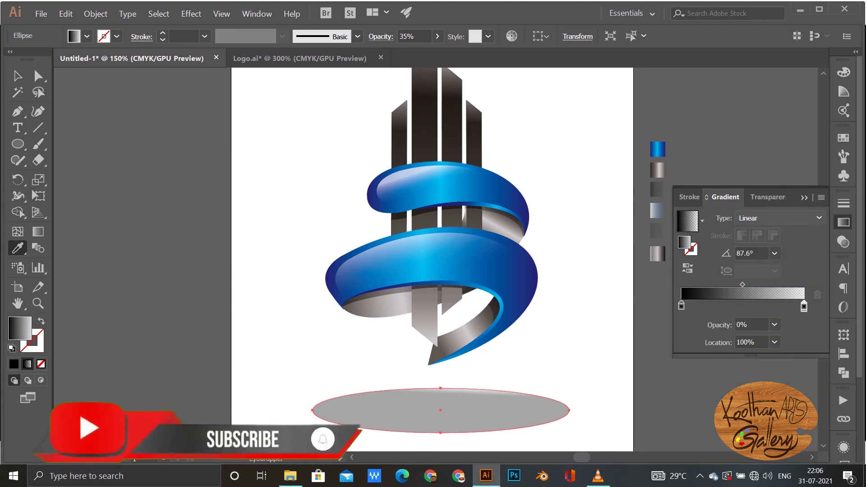
{"action": "key", "text": "ctrl+shift+F10"}
{"action": "key", "text": "Return"}
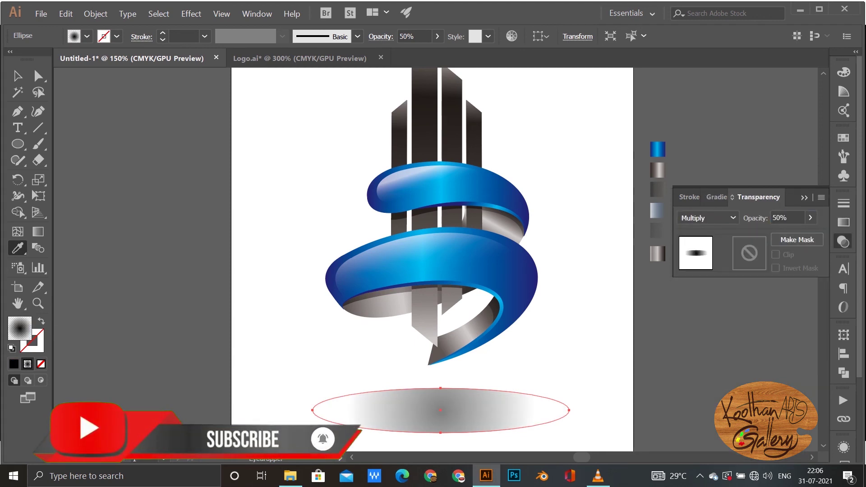
{"action": "key", "text": "g"}
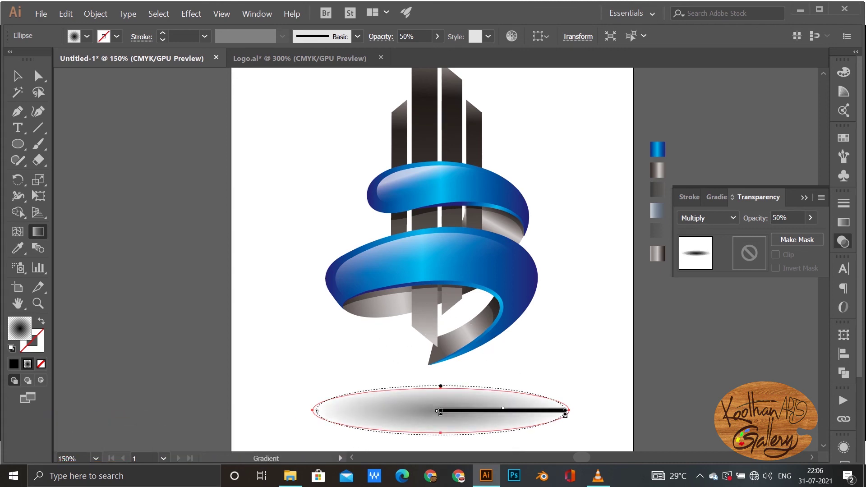
{"action": "key", "text": "v"}
{"action": "left_click_drag", "start_coordinate": [440, 411], "coordinate": [440, 369]}
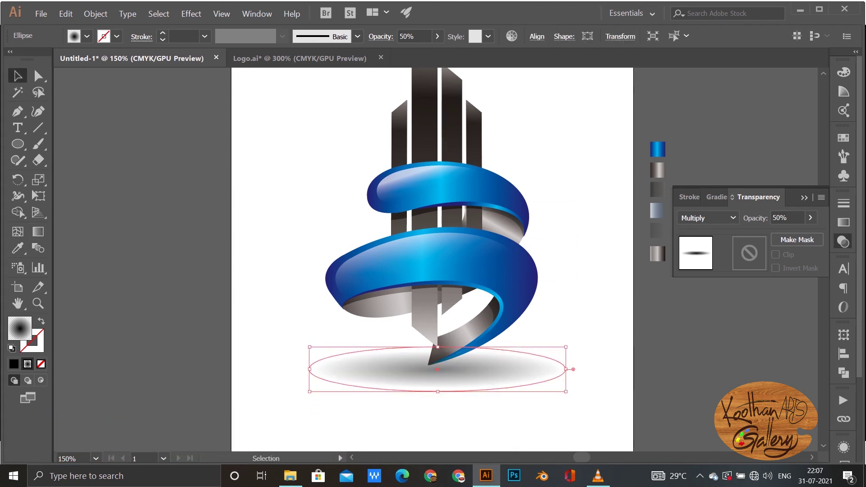
Select all the artwork and group it together
{"action": "key", "text": "ctrl+a"}
{"action": "key", "text": "ctrl+g"}
{"action": "left_click", "coordinate": [843, 334]}
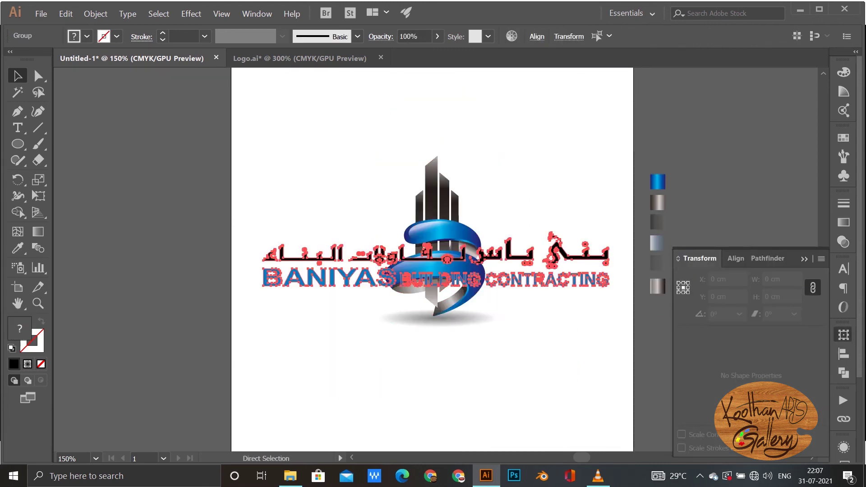
Drag the Arabic and English caption down below the tower and its shadow
{"action": "left_click", "coordinate": [606, 249]}
{"action": "left_click_drag", "start_coordinate": [607, 252], "coordinate": [610, 339]}
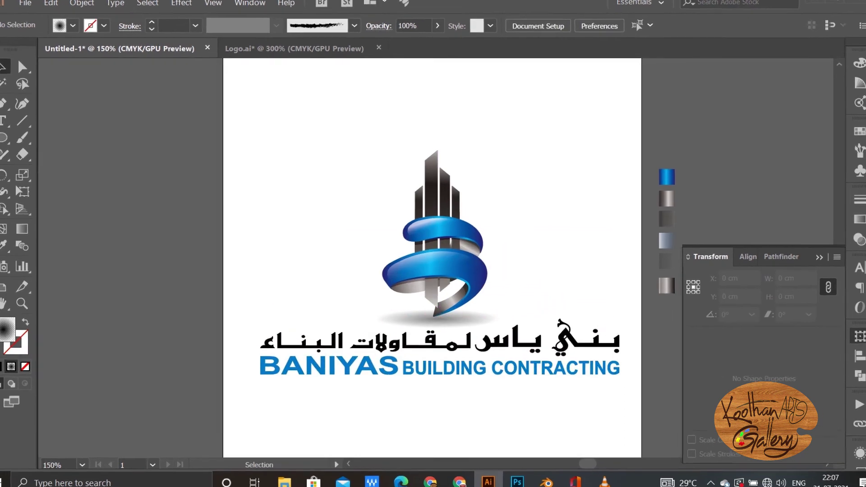